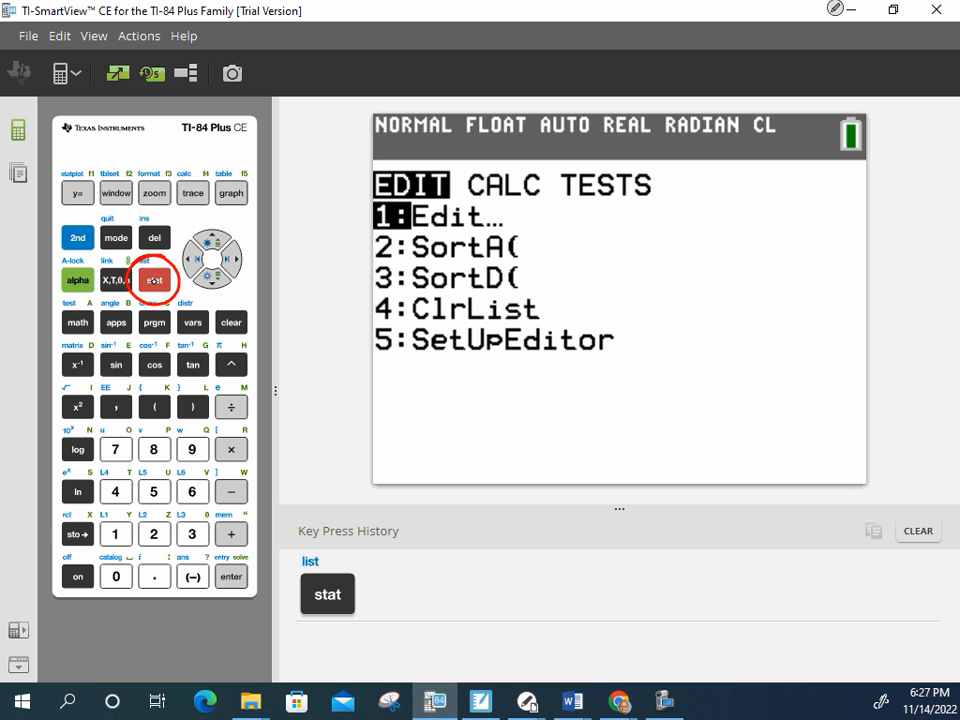
# Step: Open the stat list editor and handwrite x beside the L1 heading and y beside the L2 heading
pyautogui.click(115, 534)
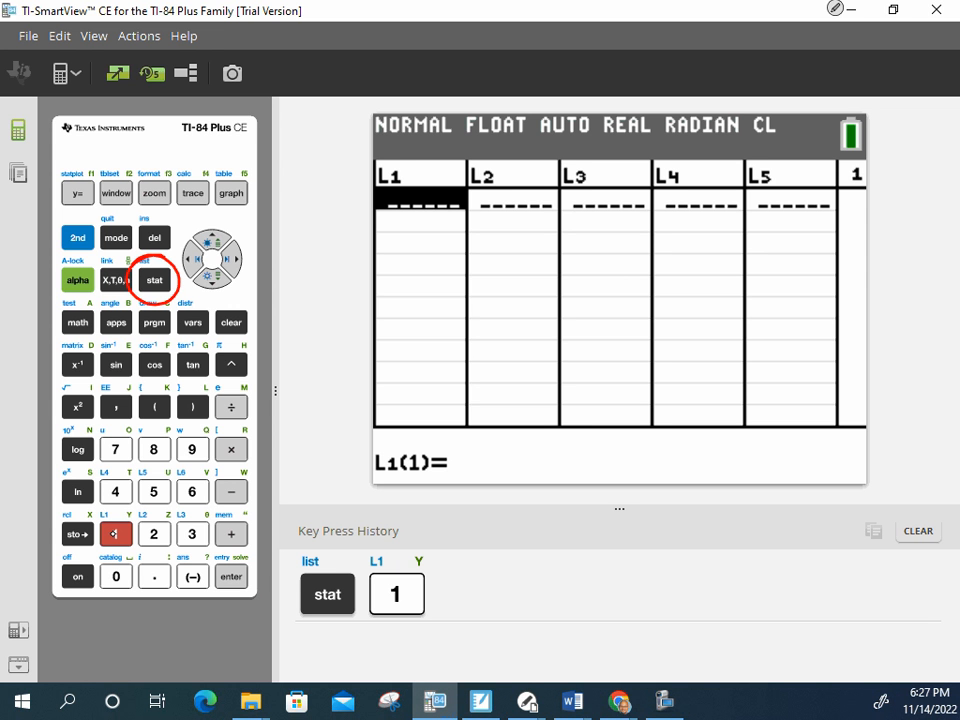
pyautogui.moveTo(427, 184)
pyautogui.mouseDown()
pyautogui.moveTo(446, 166)
pyautogui.moveTo(447, 186)
pyautogui.mouseUp()
pyautogui.moveTo(522, 165); pyautogui.dragTo(514, 181)
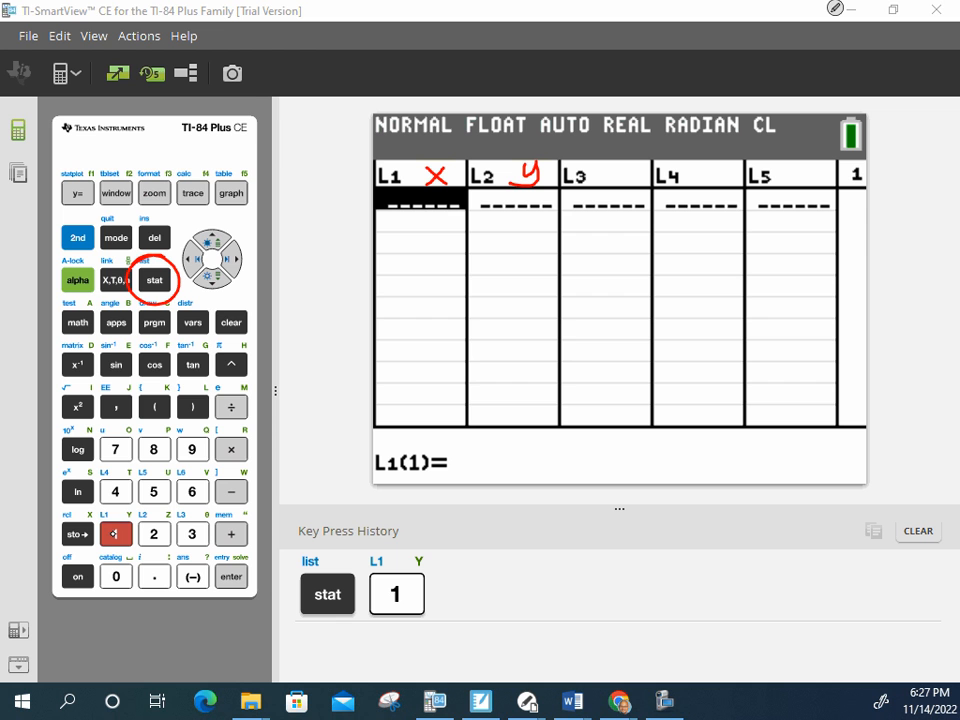
# Step: Enter the x-values -1, 0 and 2 into list L1
pyautogui.click(193, 577)
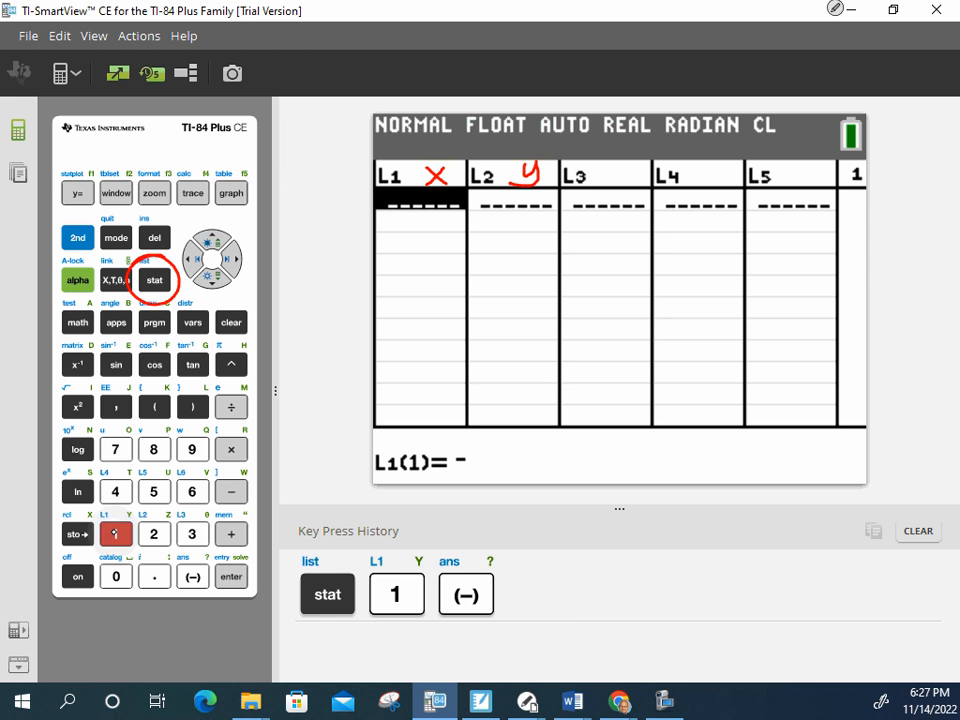
pyautogui.click(115, 534)
pyautogui.click(231, 577)
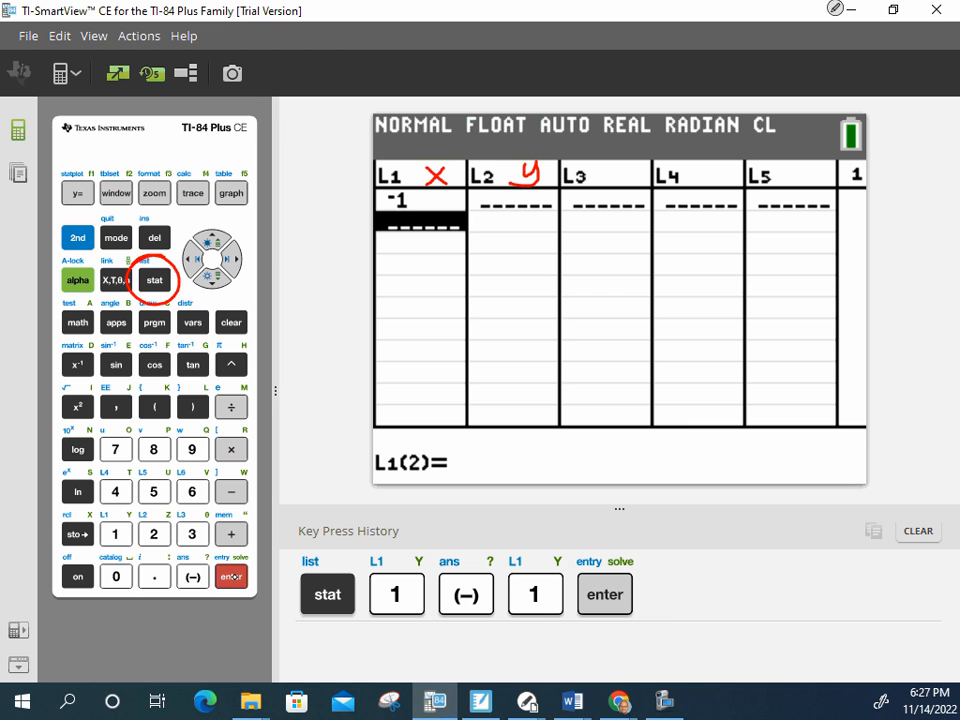
pyautogui.write('0')
pyautogui.click(231, 577)
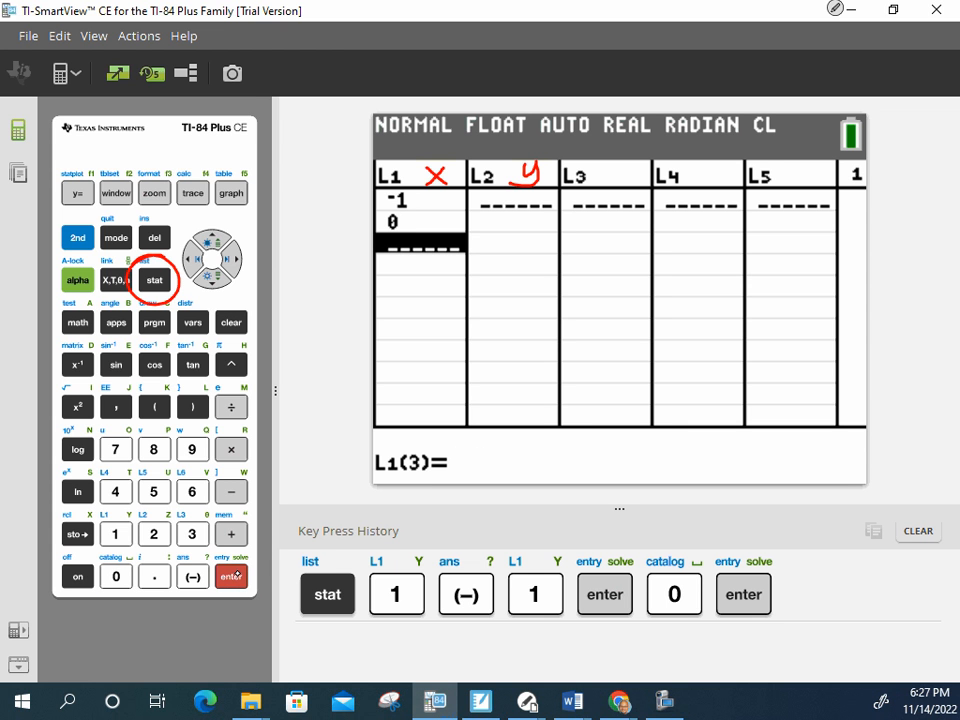
pyautogui.click(154, 534)
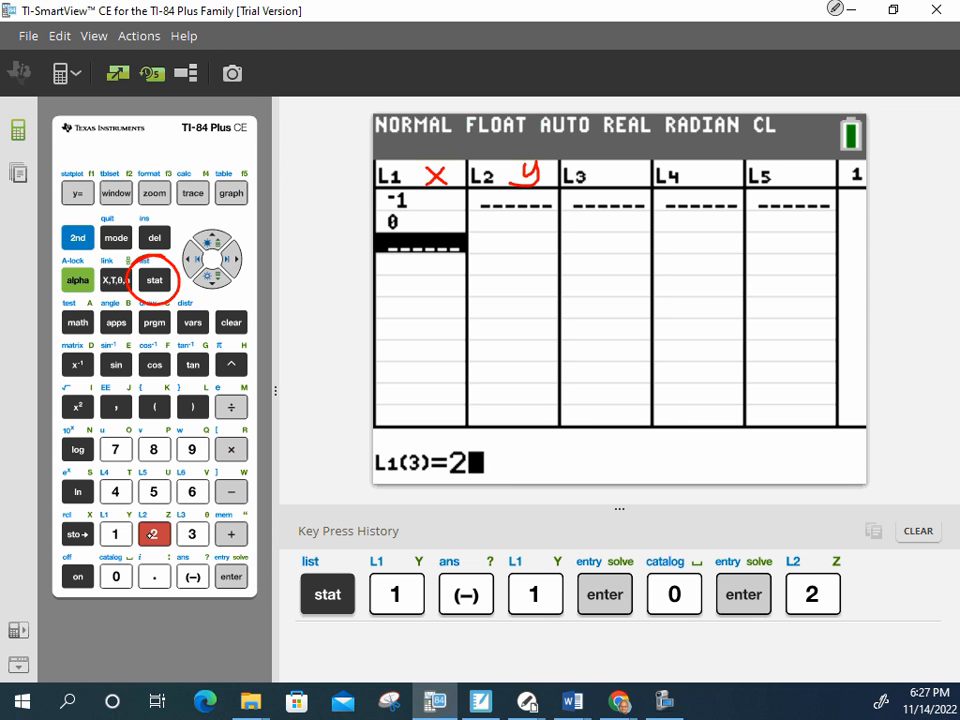
pyautogui.click(231, 577)
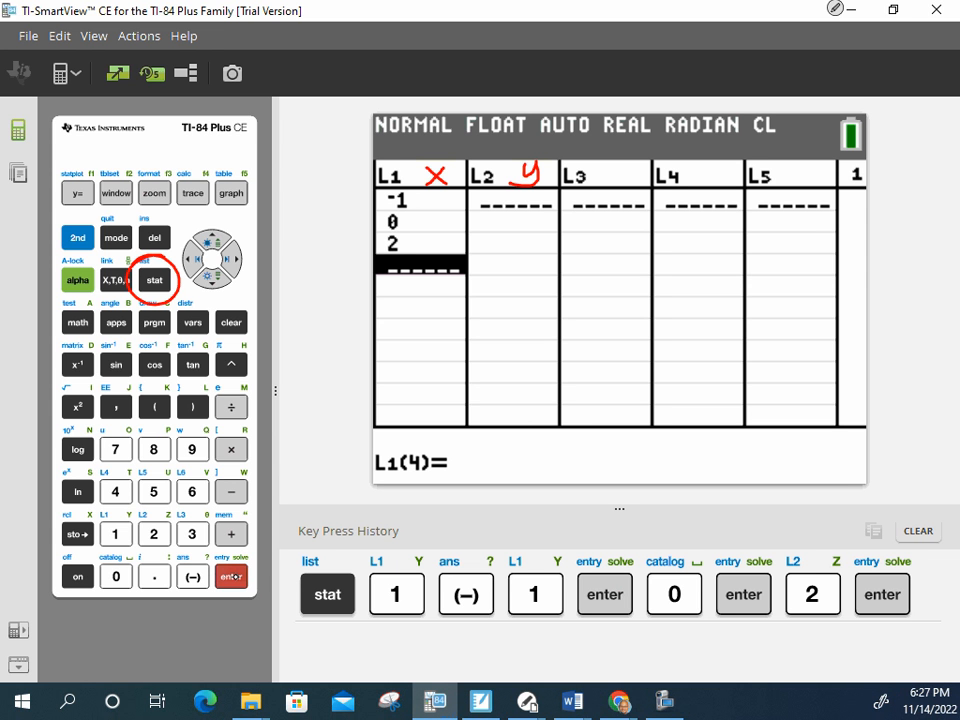
# Step: Enter the y-values -3, -4 and 6 into list L2
pyautogui.click(229, 260)
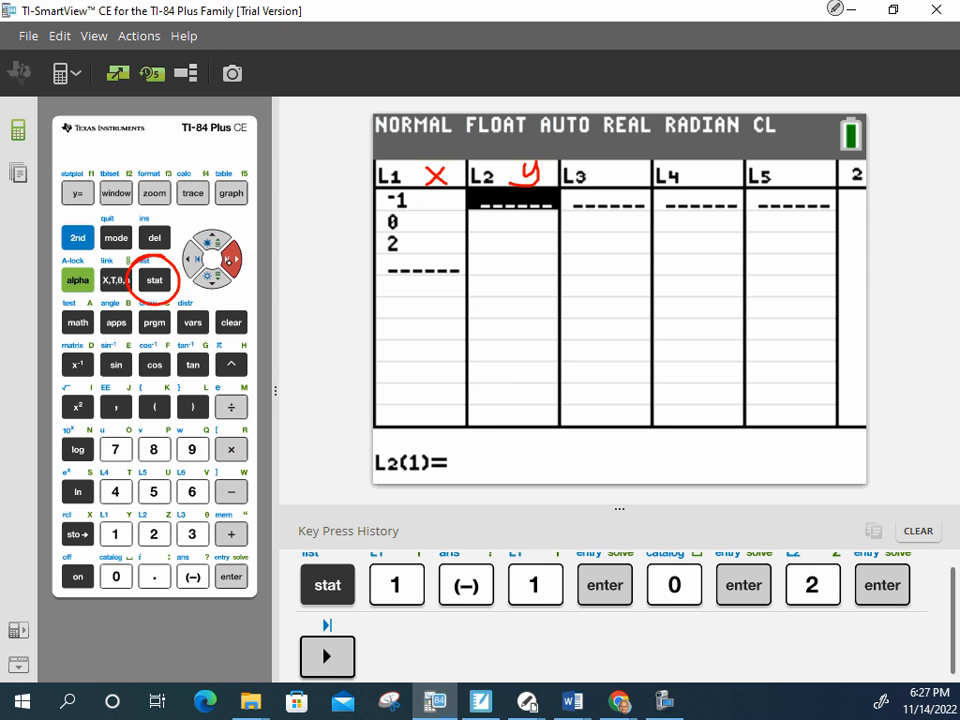
pyautogui.click(193, 577)
pyautogui.click(192, 534)
pyautogui.click(231, 577)
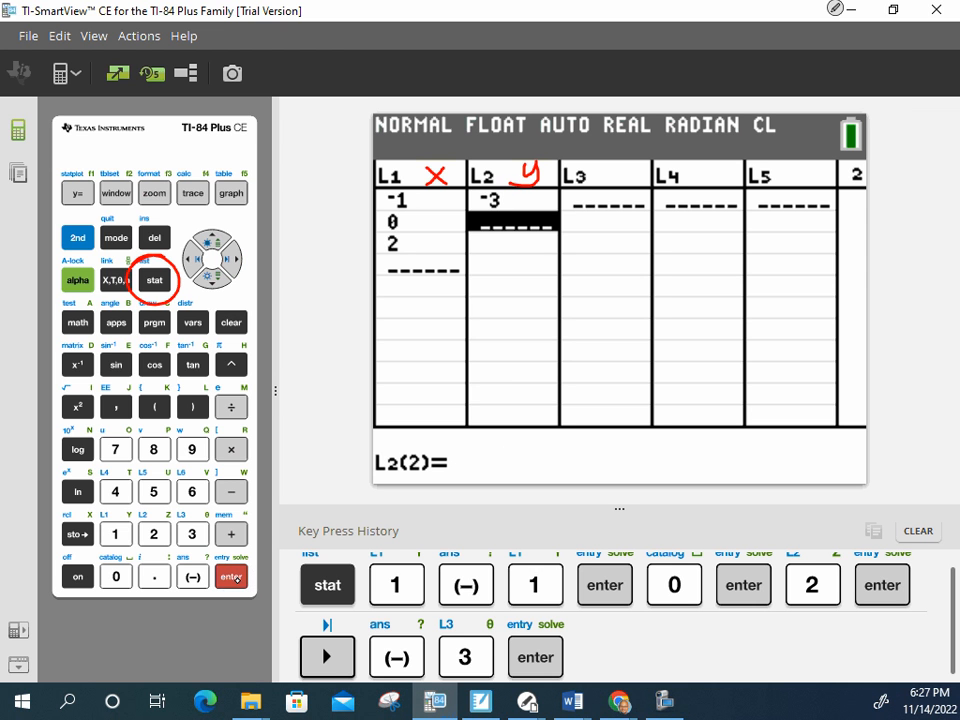
pyautogui.click(193, 577)
pyautogui.click(115, 491)
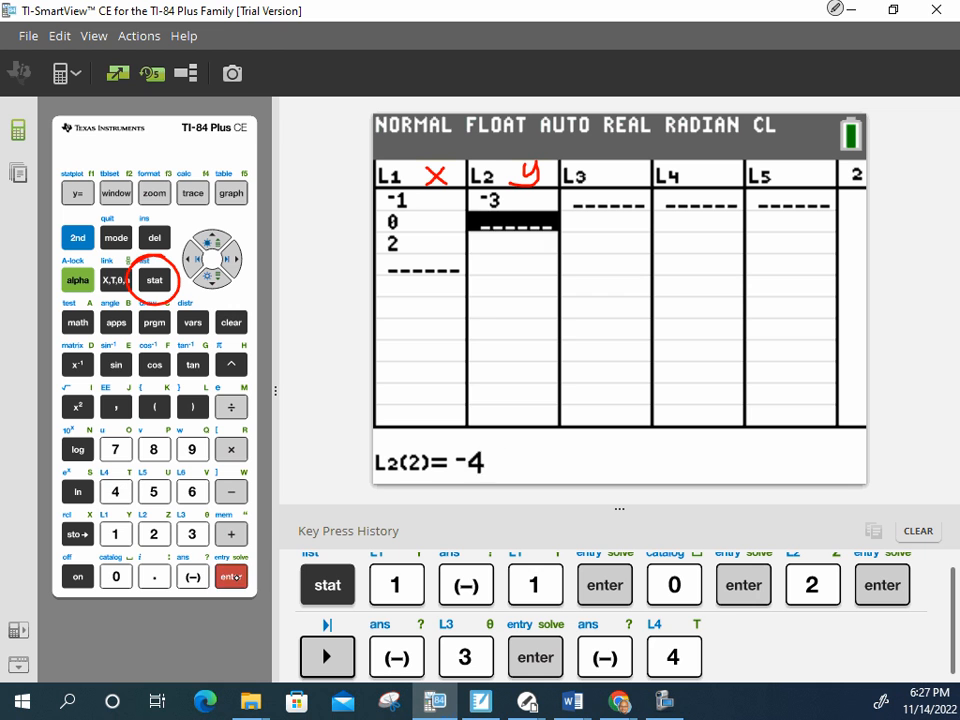
pyautogui.click(231, 577)
pyautogui.click(192, 491)
pyautogui.click(231, 577)
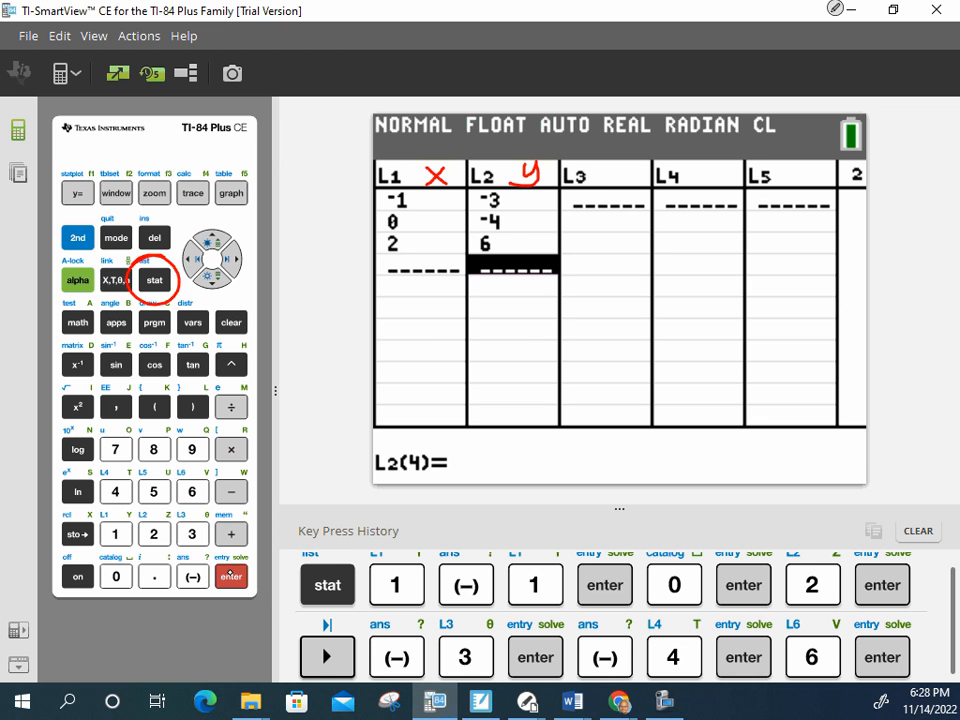
# Step: Open the QuadReg setup from the statistics calculations, erasing the handwritten x and y labels
pyautogui.click(155, 280)
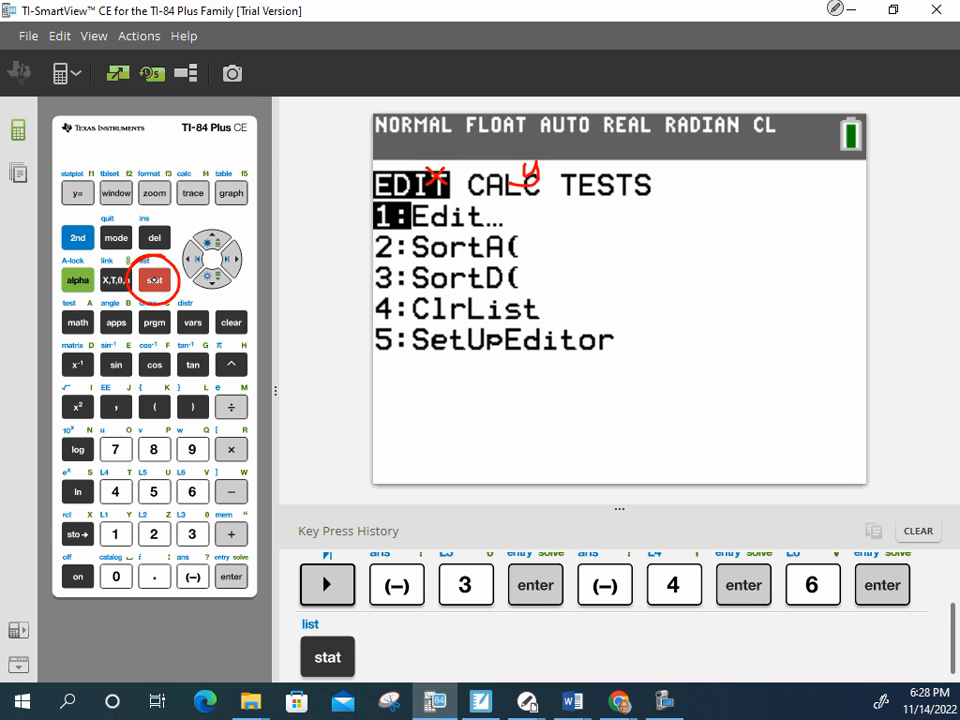
pyautogui.moveTo(455, 178); pyautogui.dragTo(597, 208)
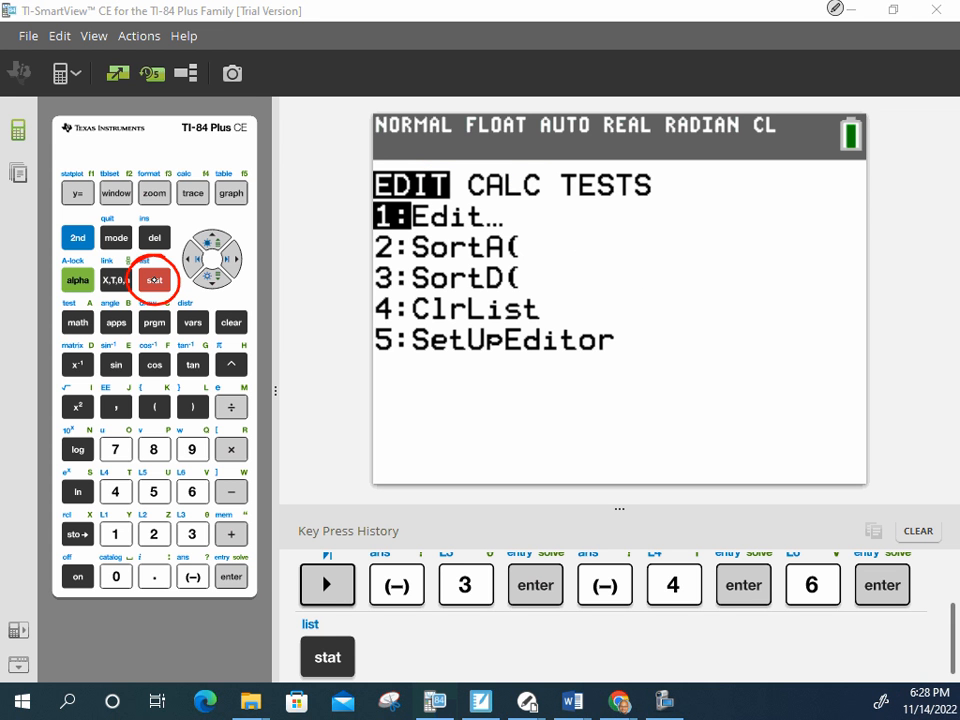
pyautogui.click(230, 259)
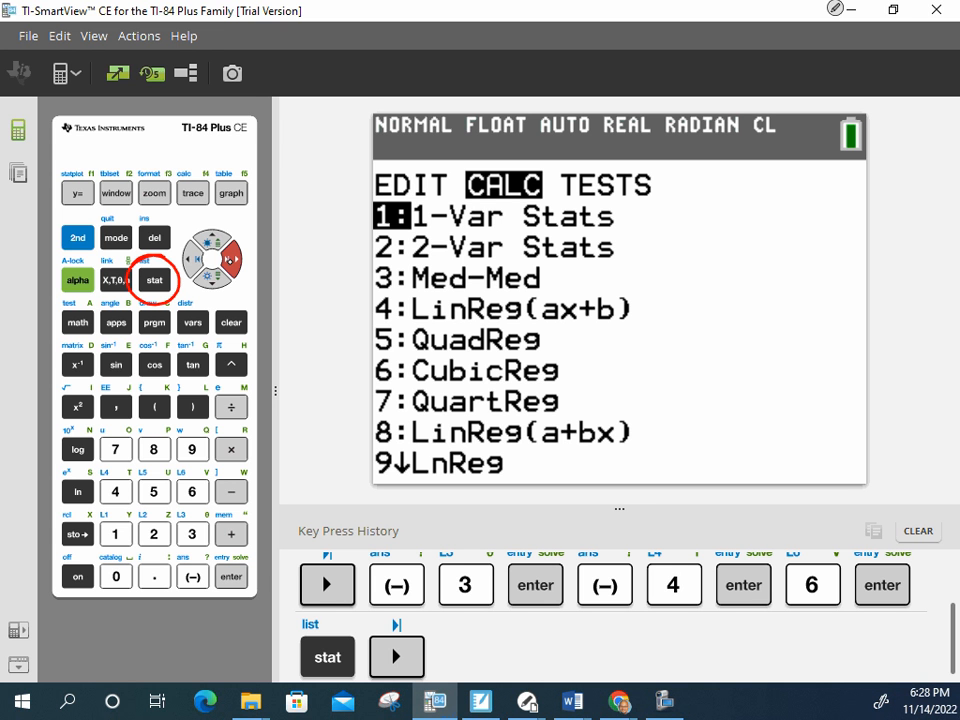
pyautogui.press('Down')
pyautogui.press('Down')
pyautogui.press('Down')
pyautogui.press('Down')
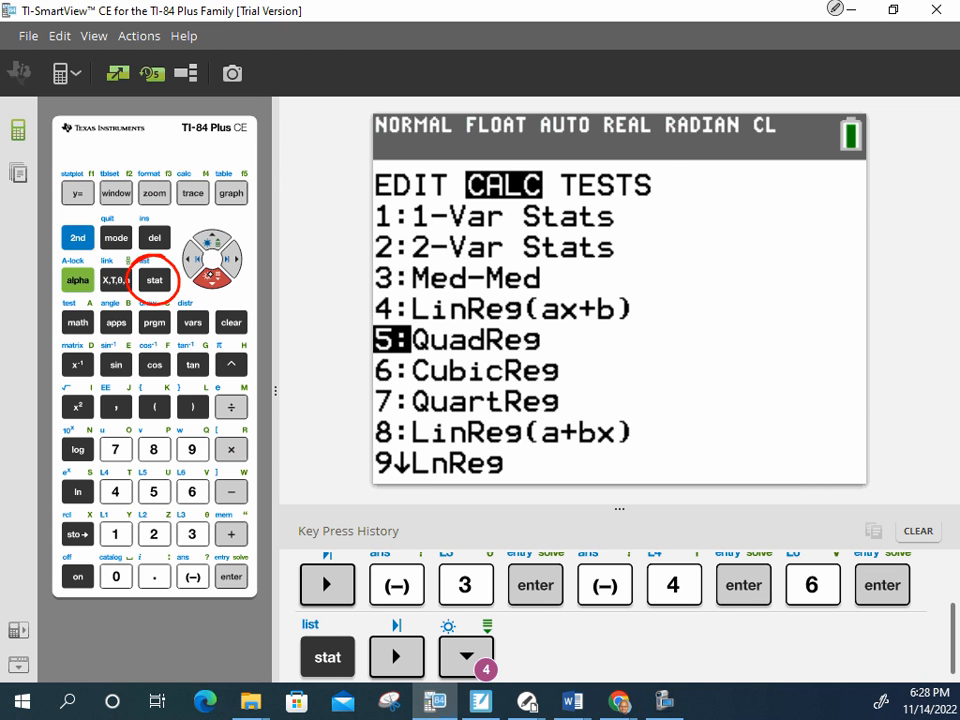
pyautogui.press('Return')
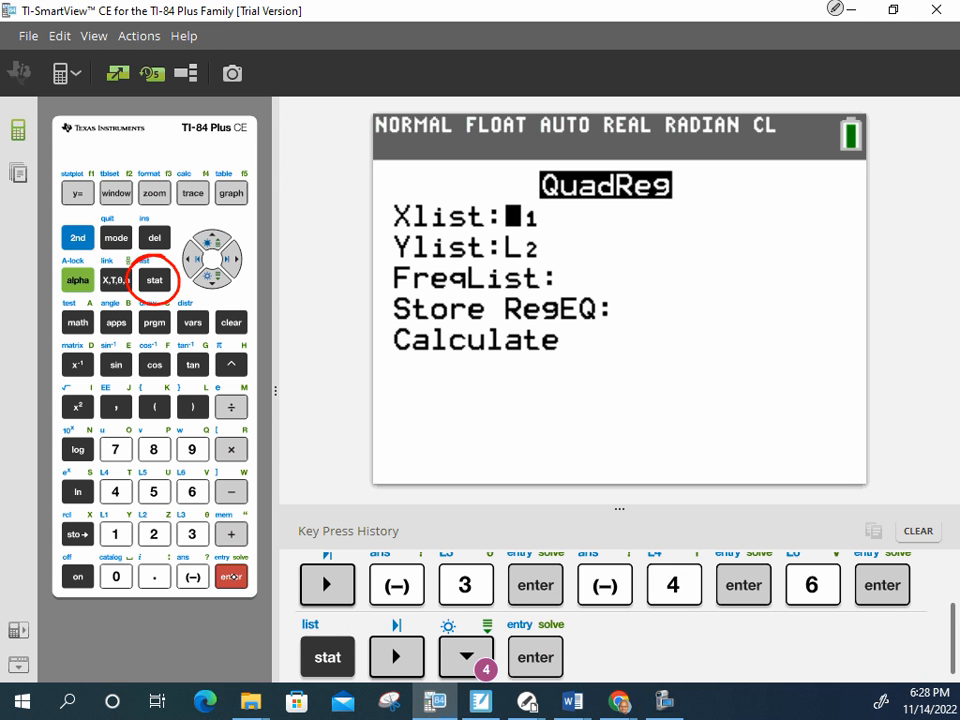
# Step: Calculate the quadratic regression with L1 as Xlist and L2 as Ylist, leaving FreqList and Store RegEQ empty
pyautogui.click(212, 278)
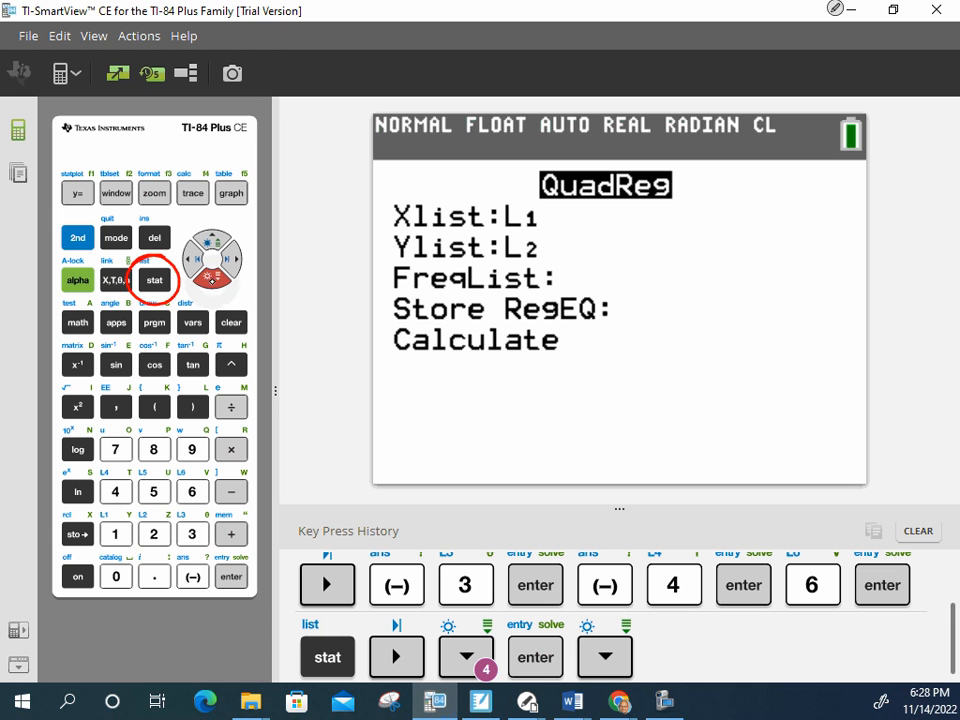
pyautogui.click(212, 278)
pyautogui.click(212, 278)
pyautogui.click(212, 278)
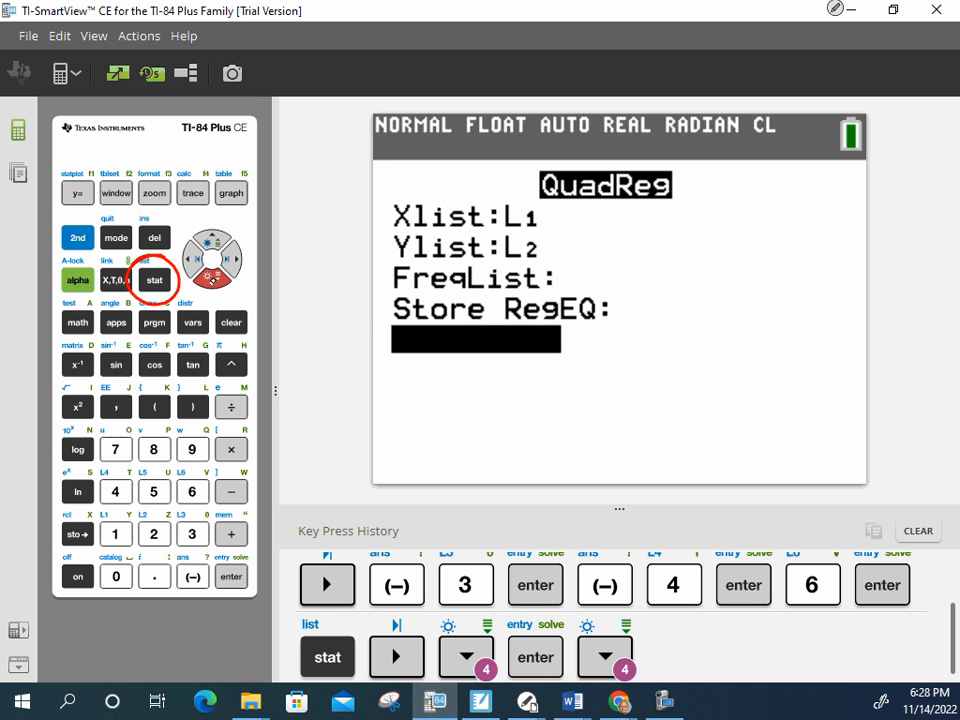
pyautogui.click(231, 577)
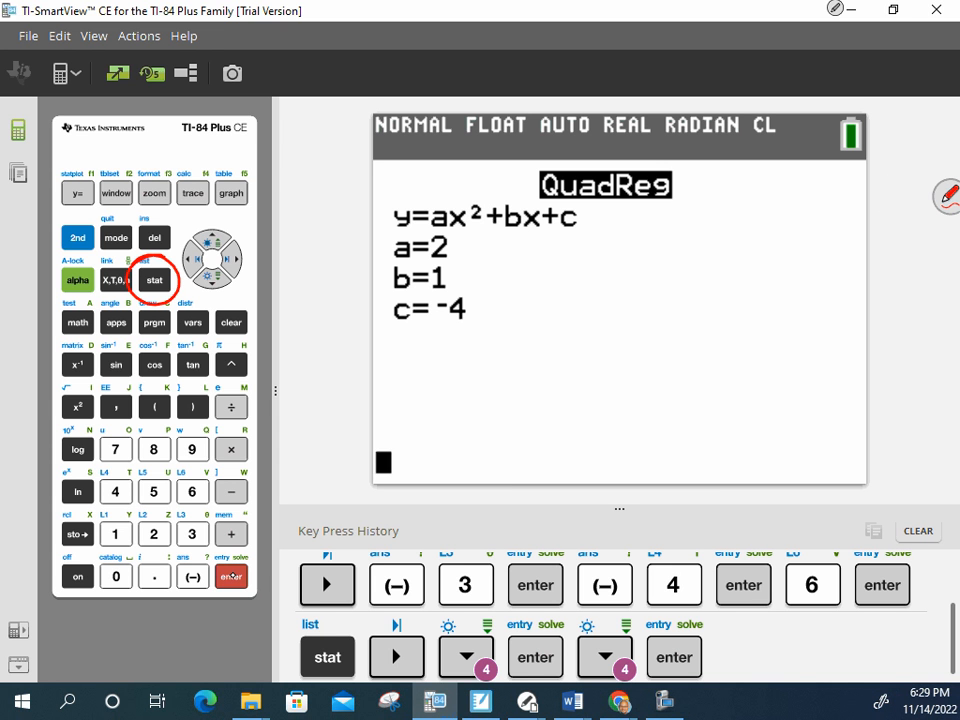
# Step: Underline a, b and c in the regression formula in red ink and handwrite y = 2x² + 1x − 4 below the coefficients
pyautogui.moveTo(432, 232); pyautogui.dragTo(580, 227)
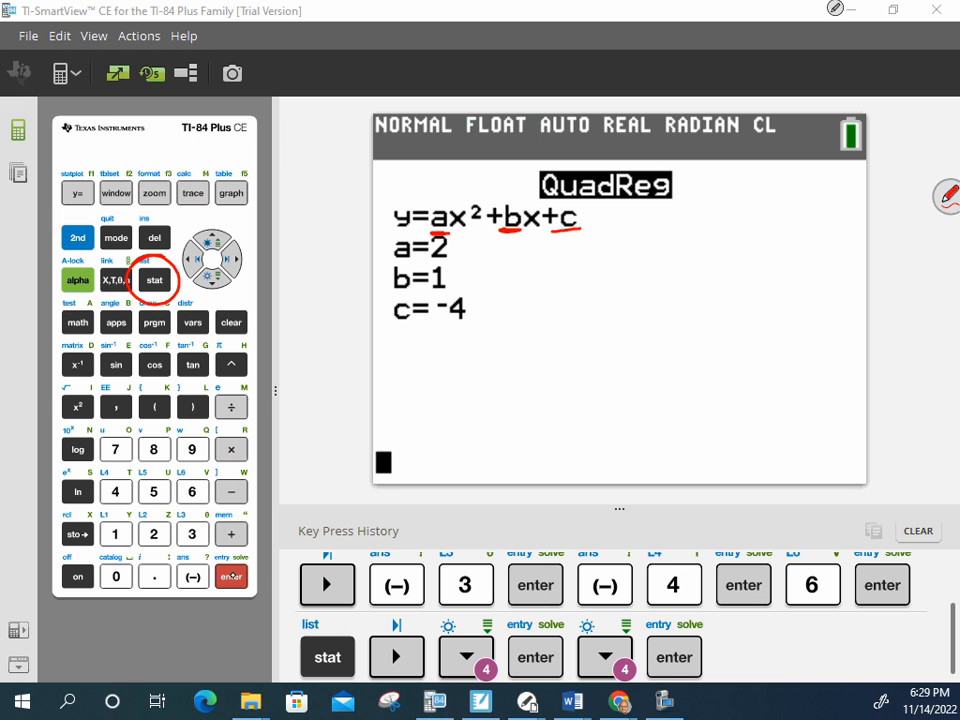
pyautogui.moveTo(415, 354)
pyautogui.mouseDown()
pyautogui.moveTo(433, 356)
pyautogui.moveTo(418, 414)
pyautogui.mouseUp()
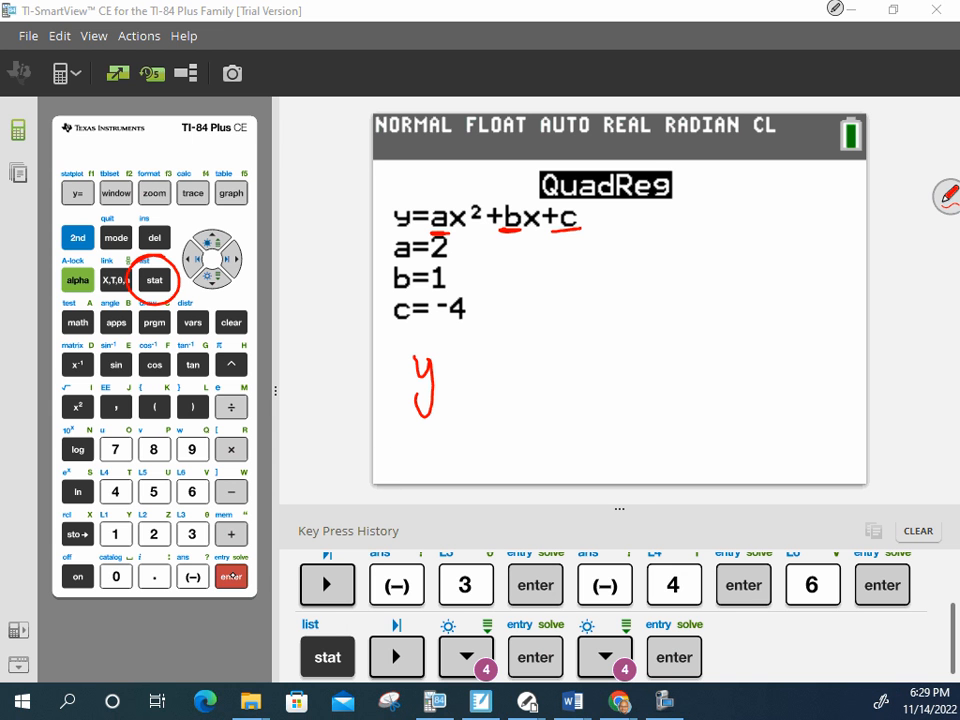
pyautogui.moveTo(441, 367); pyautogui.dragTo(458, 365)
pyautogui.moveTo(443, 379)
pyautogui.mouseDown()
pyautogui.moveTo(488, 355)
pyautogui.moveTo(492, 380)
pyautogui.moveTo(518, 380)
pyautogui.moveTo(526, 350)
pyautogui.moveTo(533, 375)
pyautogui.moveTo(543, 366)
pyautogui.moveTo(555, 380)
pyautogui.moveTo(580, 380)
pyautogui.mouseUp()
pyautogui.moveTo(581, 360)
pyautogui.mouseDown()
pyautogui.moveTo(563, 380)
pyautogui.moveTo(603, 368)
pyautogui.mouseUp()
pyautogui.moveTo(612, 352); pyautogui.dragTo(630, 369)
pyautogui.moveTo(624, 348); pyautogui.dragTo(624, 382)
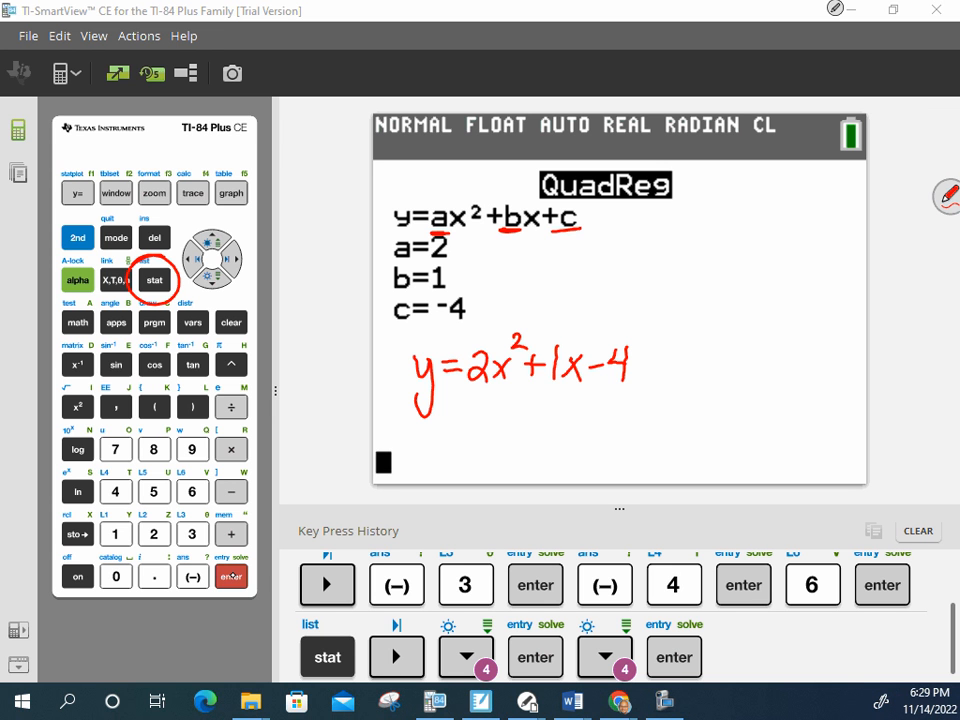
# Step: Handwrite the simplified equation y = 2x² + x − 4 under the first one and circle both equations
pyautogui.moveTo(429, 430); pyautogui.dragTo(436, 448)
pyautogui.moveTo(446, 428)
pyautogui.mouseDown()
pyautogui.moveTo(433, 482)
pyautogui.moveTo(467, 440)
pyautogui.moveTo(469, 451)
pyautogui.mouseUp()
pyautogui.moveTo(476, 436)
pyautogui.mouseDown()
pyautogui.moveTo(478, 452)
pyautogui.moveTo(495, 453)
pyautogui.mouseUp()
pyautogui.moveTo(512, 434)
pyautogui.mouseDown()
pyautogui.moveTo(502, 453)
pyautogui.moveTo(517, 454)
pyautogui.mouseUp()
pyautogui.moveTo(519, 412); pyautogui.dragTo(533, 424)
pyautogui.moveTo(545, 422)
pyautogui.mouseDown()
pyautogui.moveTo(544, 450)
pyautogui.moveTo(558, 433)
pyautogui.mouseUp()
pyautogui.moveTo(577, 423); pyautogui.dragTo(559, 448)
pyautogui.moveTo(563, 424)
pyautogui.mouseDown()
pyautogui.moveTo(578, 449)
pyautogui.moveTo(598, 436)
pyautogui.mouseUp()
pyautogui.moveTo(609, 421)
pyautogui.mouseDown()
pyautogui.moveTo(603, 440)
pyautogui.moveTo(618, 444)
pyautogui.mouseUp()
pyautogui.moveTo(613, 424); pyautogui.dragTo(612, 455)
pyautogui.moveTo(656, 332)
pyautogui.mouseDown()
pyautogui.moveTo(376, 405)
pyautogui.moveTo(690, 385)
pyautogui.moveTo(560, 324)
pyautogui.mouseUp()
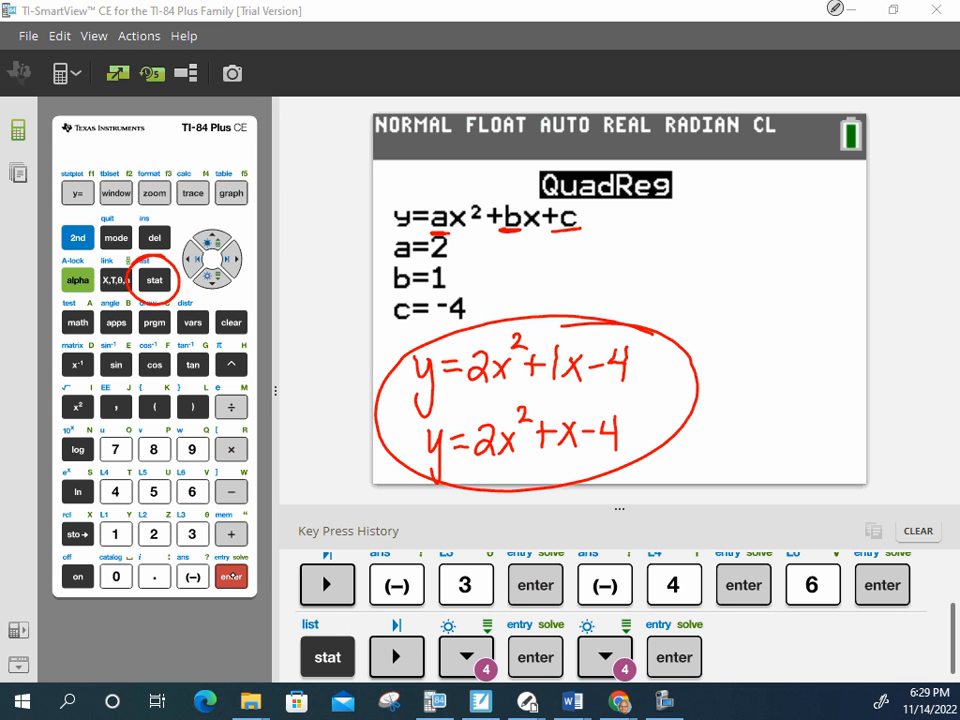
# Step: Clear all ink annotations and switch to Desmos in Chrome, opening its graphing calculator
pyautogui.click(835, 8)
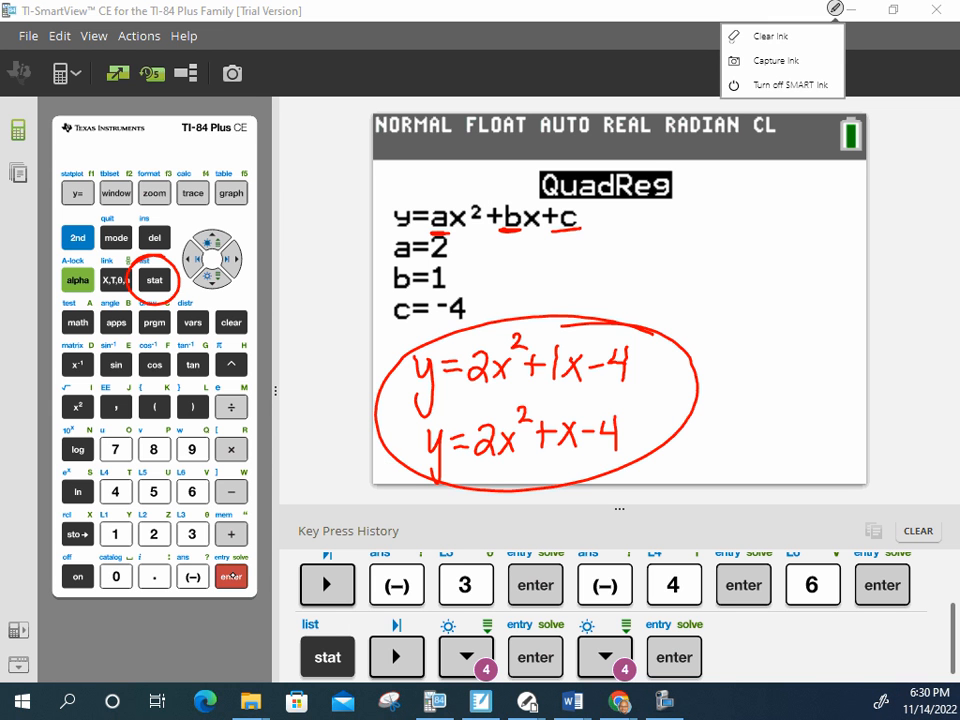
pyautogui.click(770, 36)
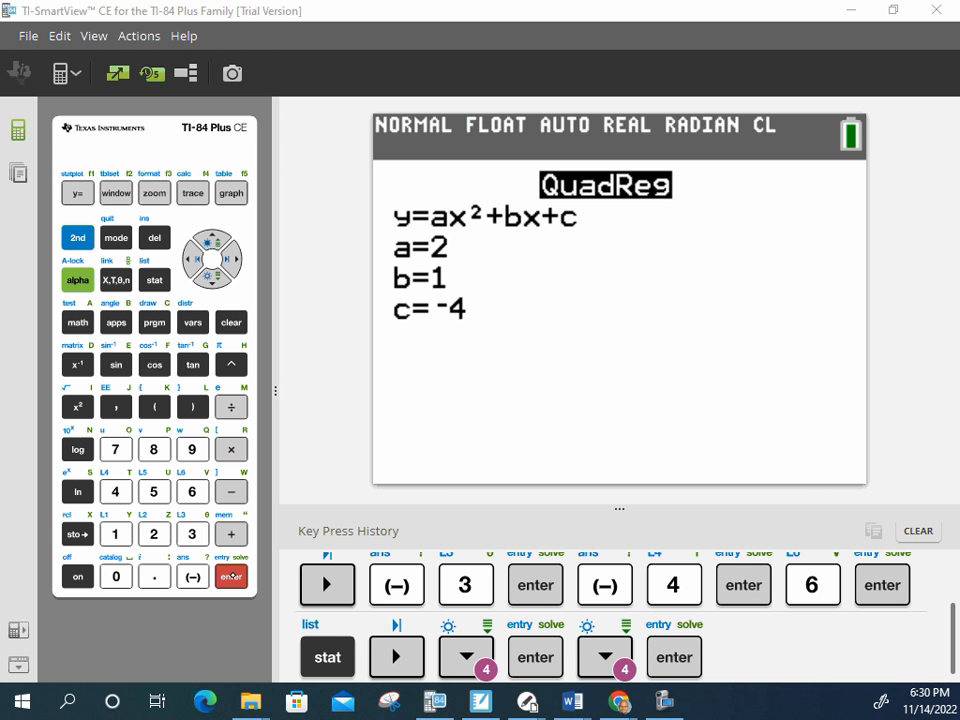
pyautogui.moveTo(620, 702)
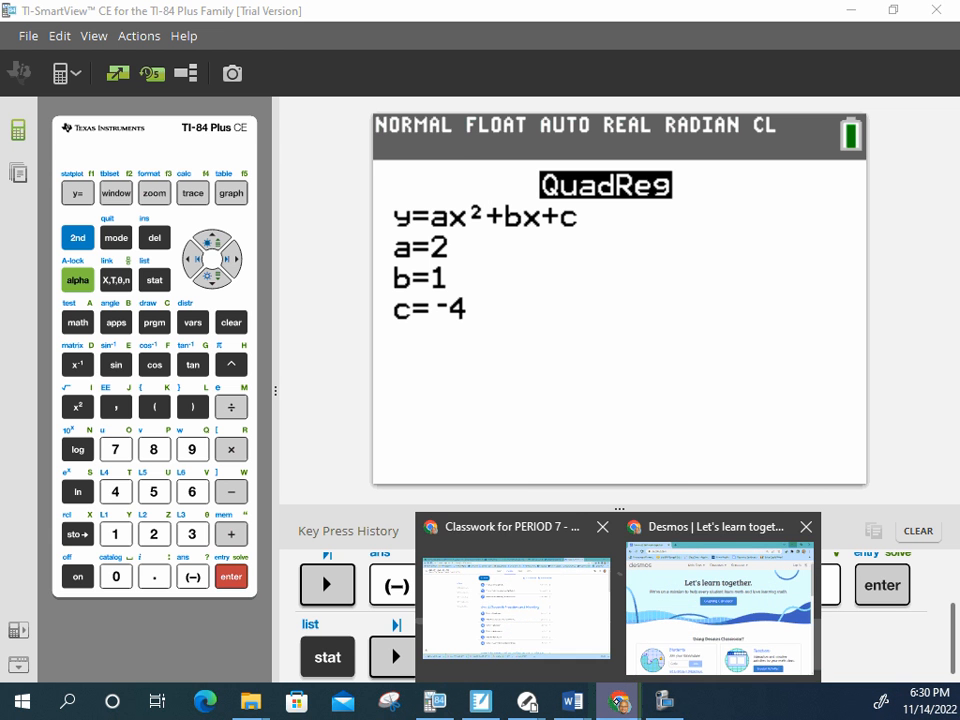
pyautogui.click(695, 600)
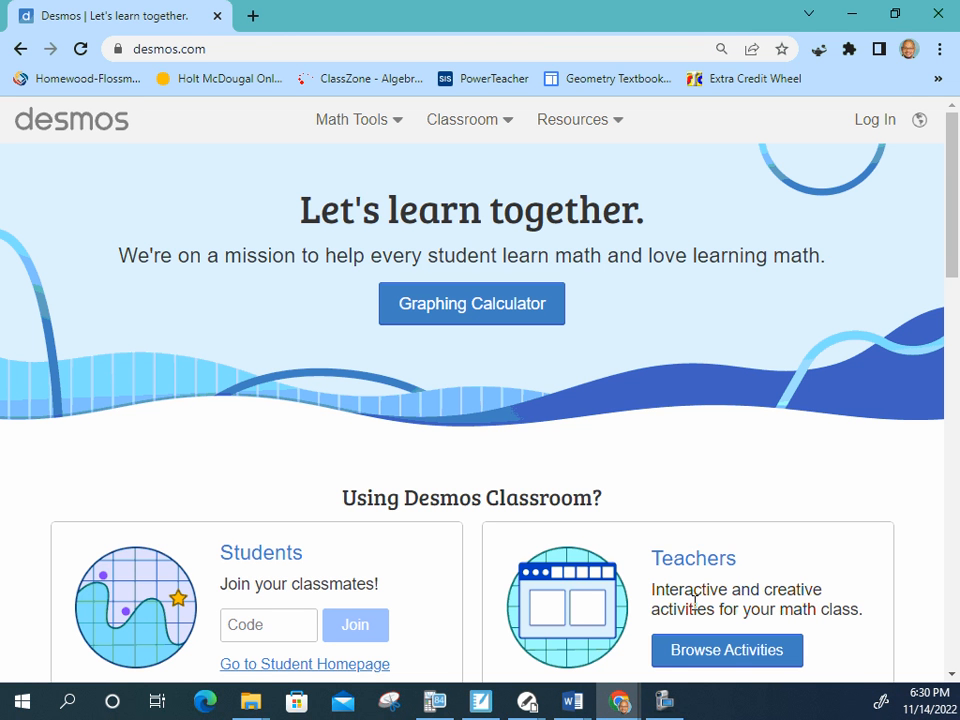
pyautogui.click(445, 316)
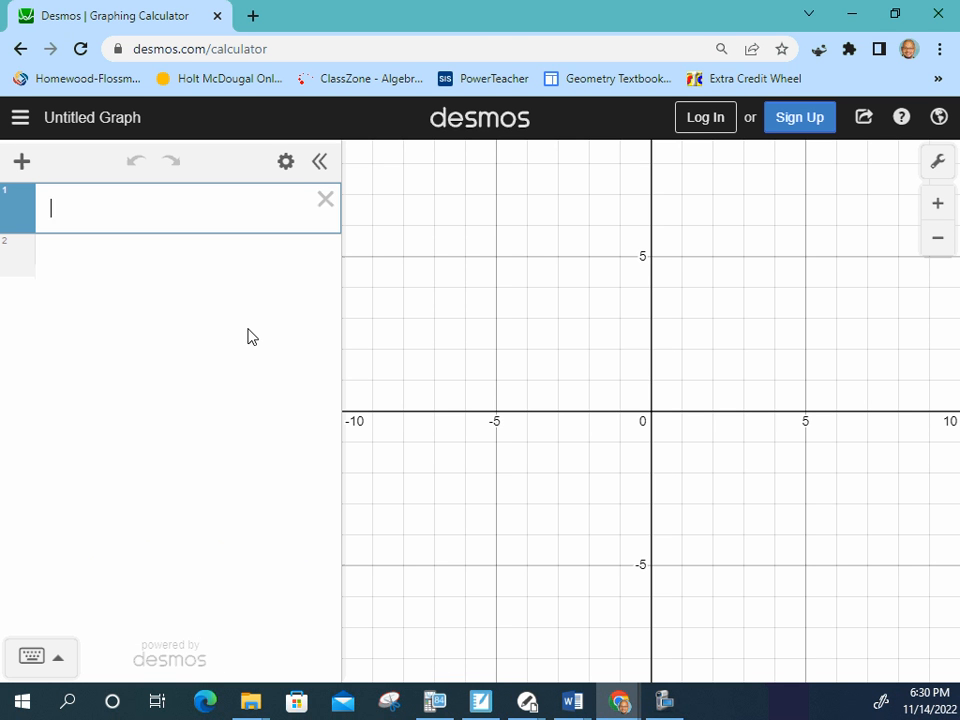
# Step: Add a table to the graph and enter the x₁ values -1, 0 and 2
pyautogui.click(22, 165)
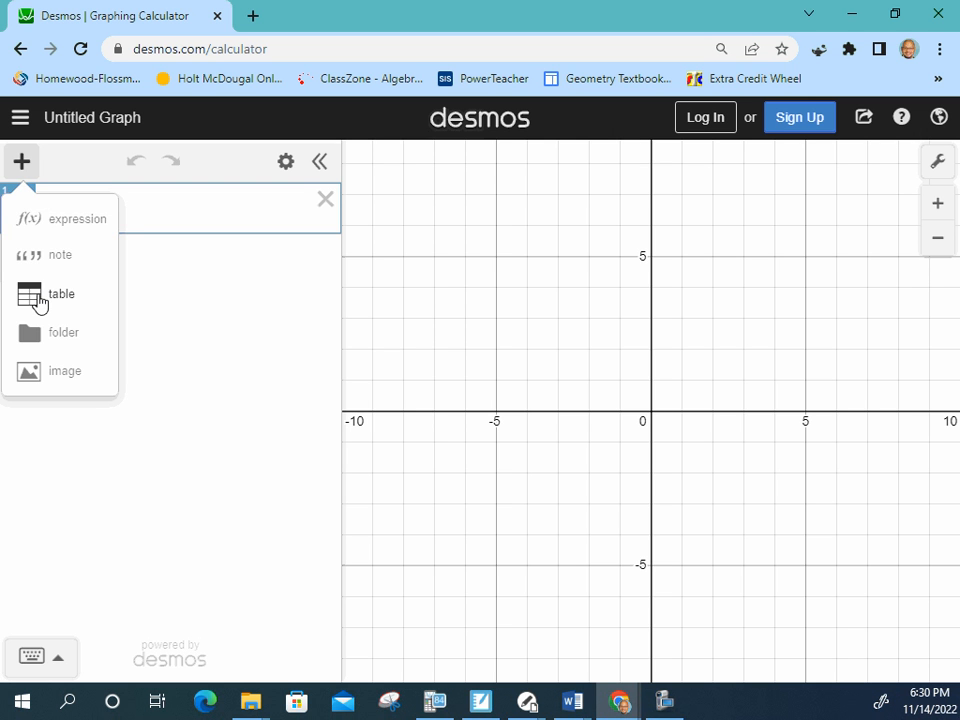
pyautogui.click(40, 303)
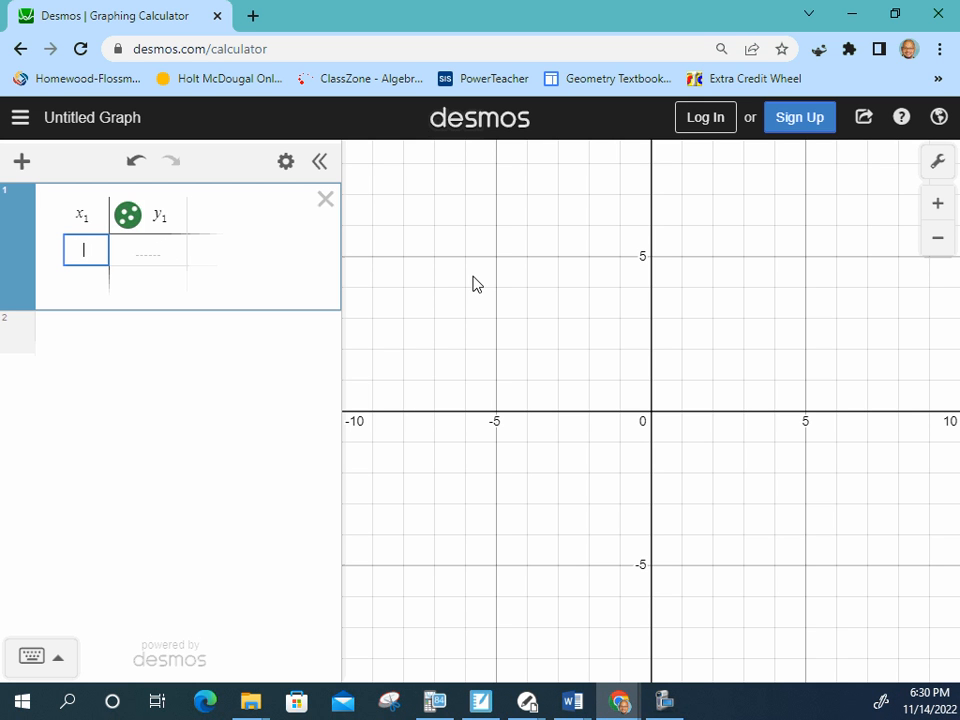
pyautogui.write('-1')
pyautogui.press('Return')
pyautogui.write('0')
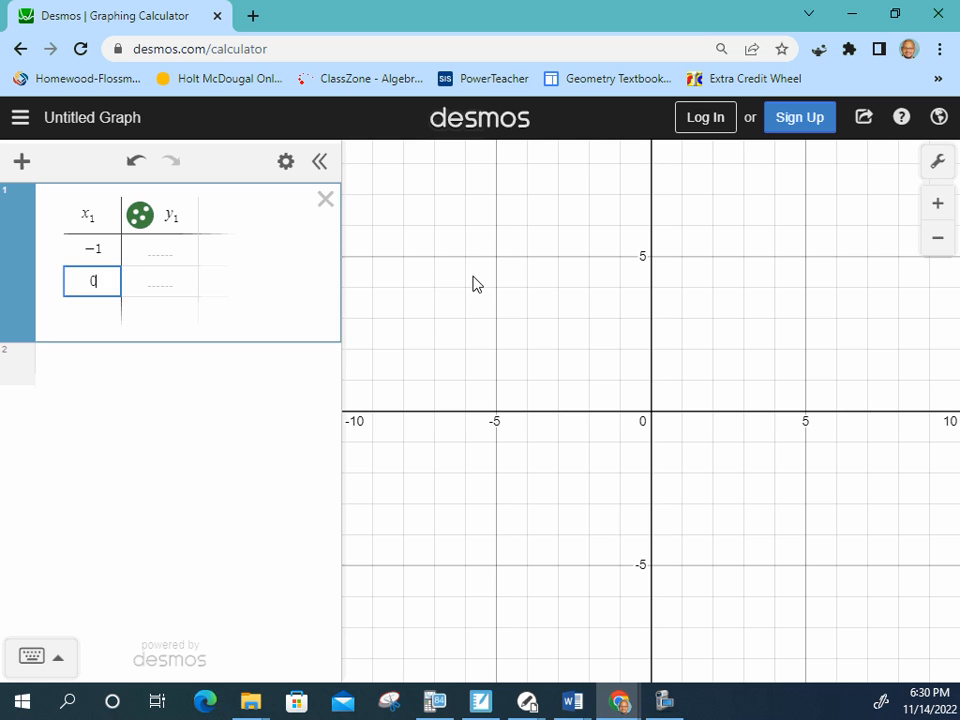
pyautogui.press('Return')
pyautogui.write('2')
pyautogui.press('Return')
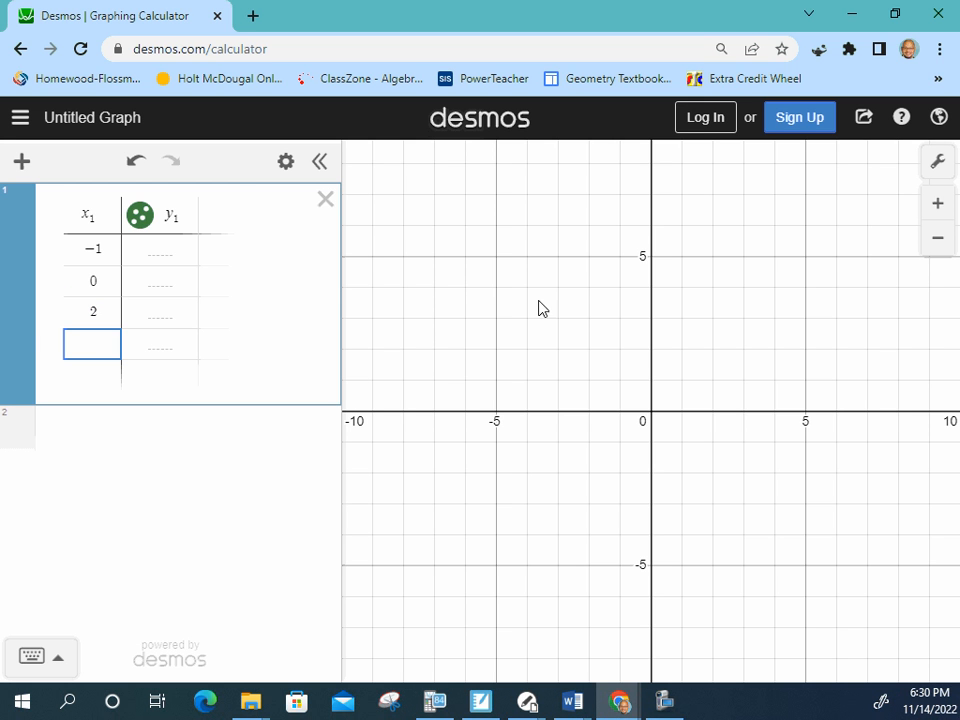
# Step: Fill the table's y₁ column with -3, -4 and 6 for the three x-values
pyautogui.click(158, 249)
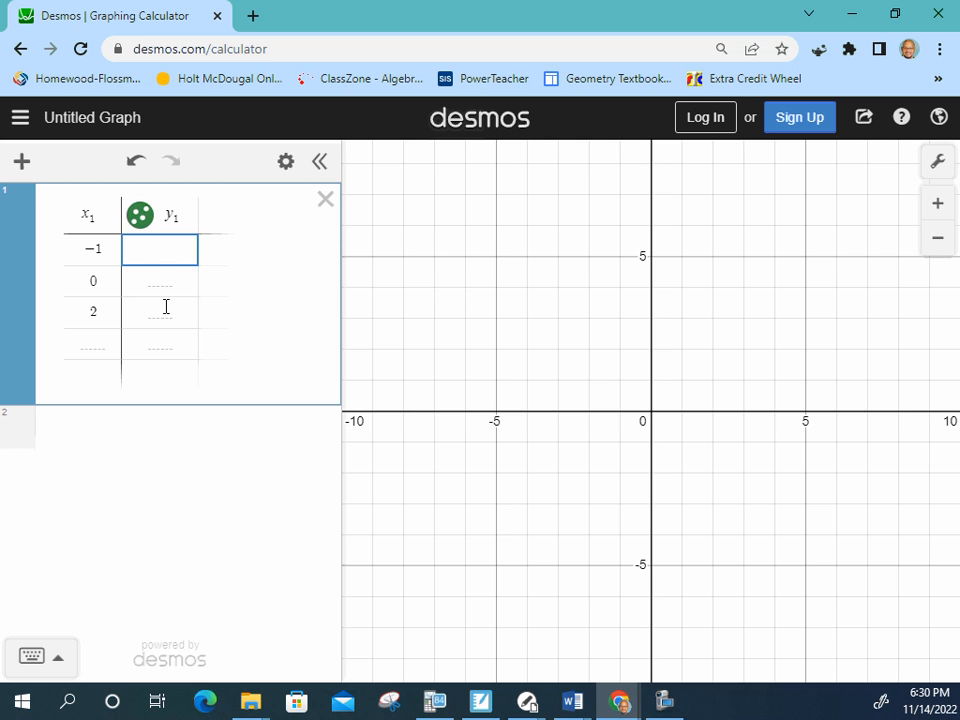
pyautogui.write('-3')
pyautogui.press('Return')
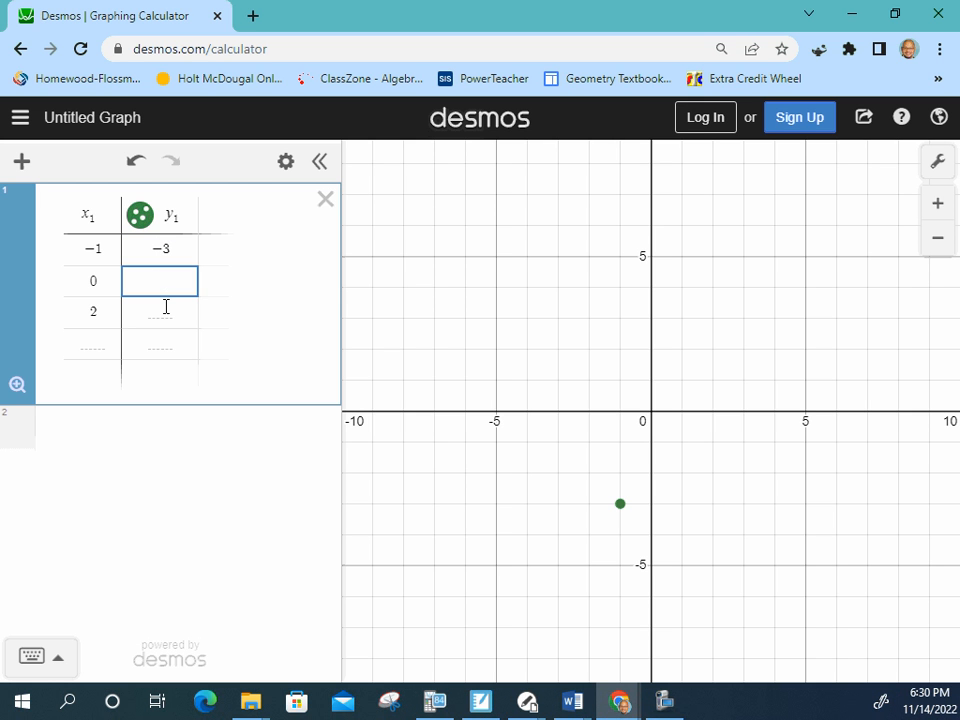
pyautogui.write('-4')
pyautogui.press('Return')
pyautogui.write('6')
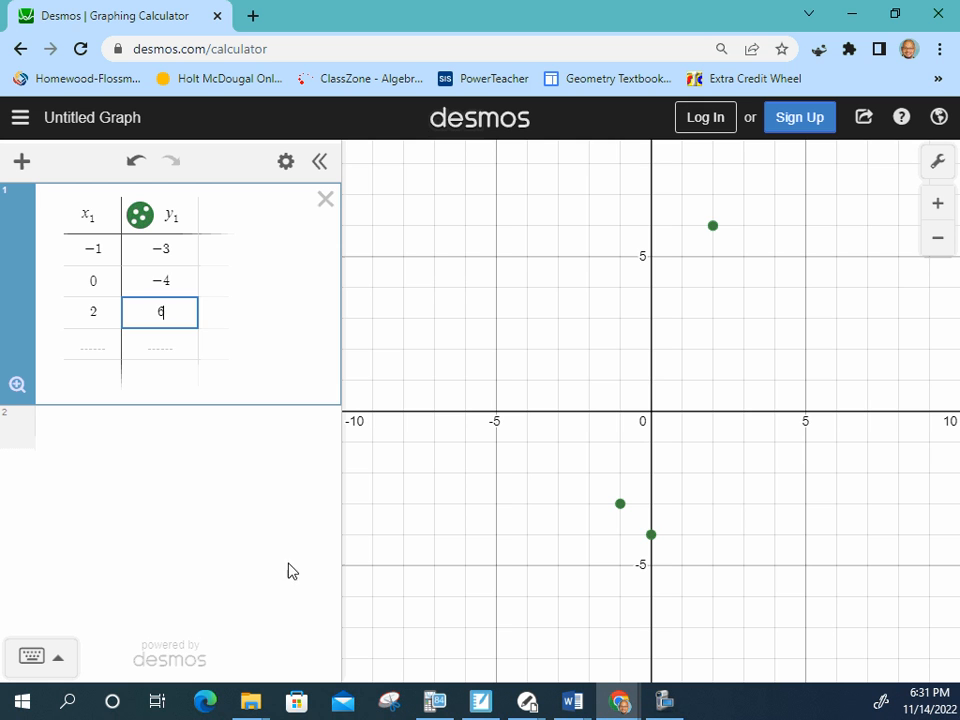
# Step: Activate the empty expression line below the table of points
pyautogui.click(237, 523)
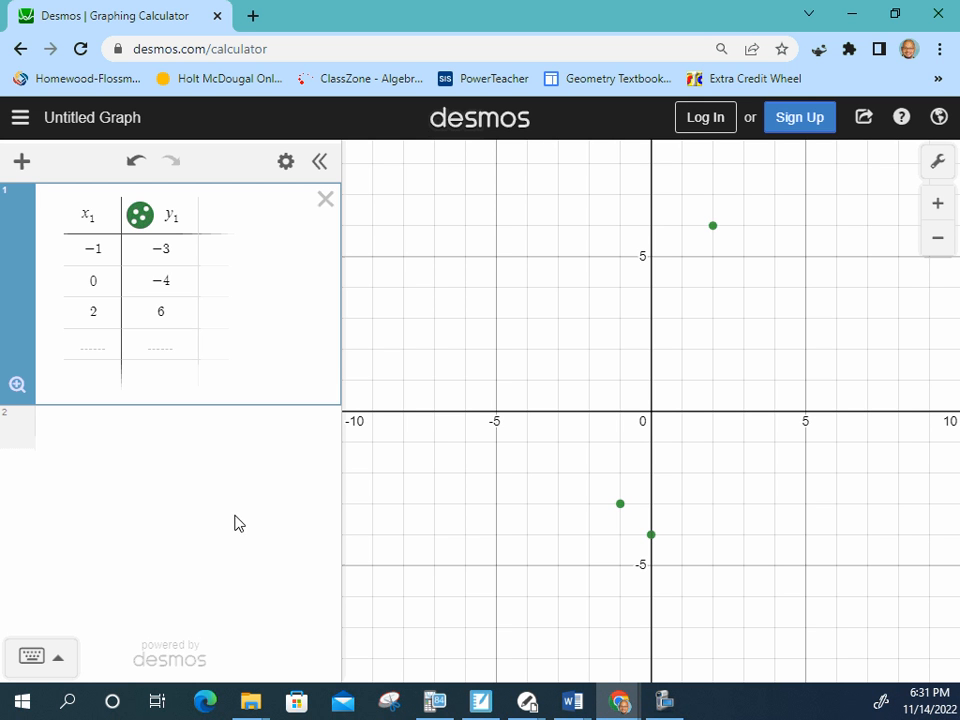
pyautogui.click(192, 428)
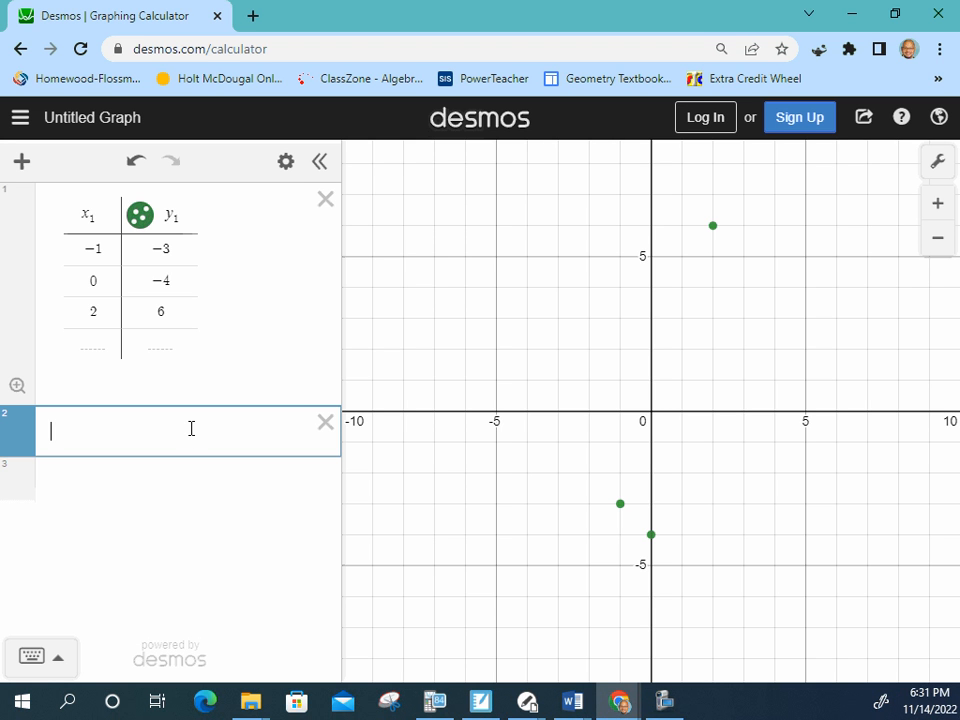
pyautogui.click(58, 657)
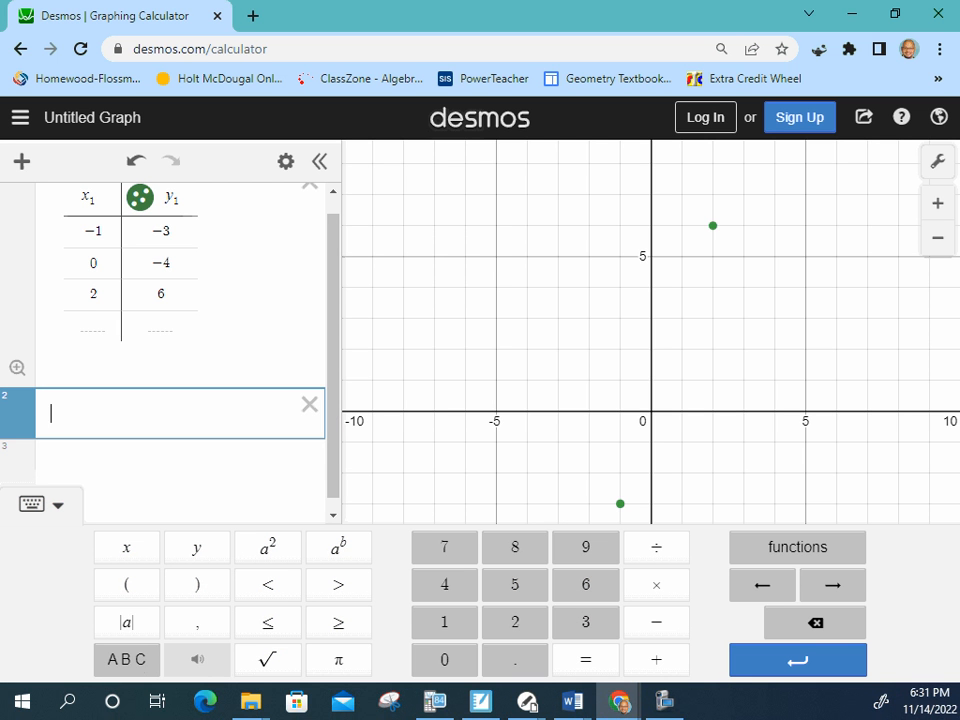
pyautogui.click(100, 662)
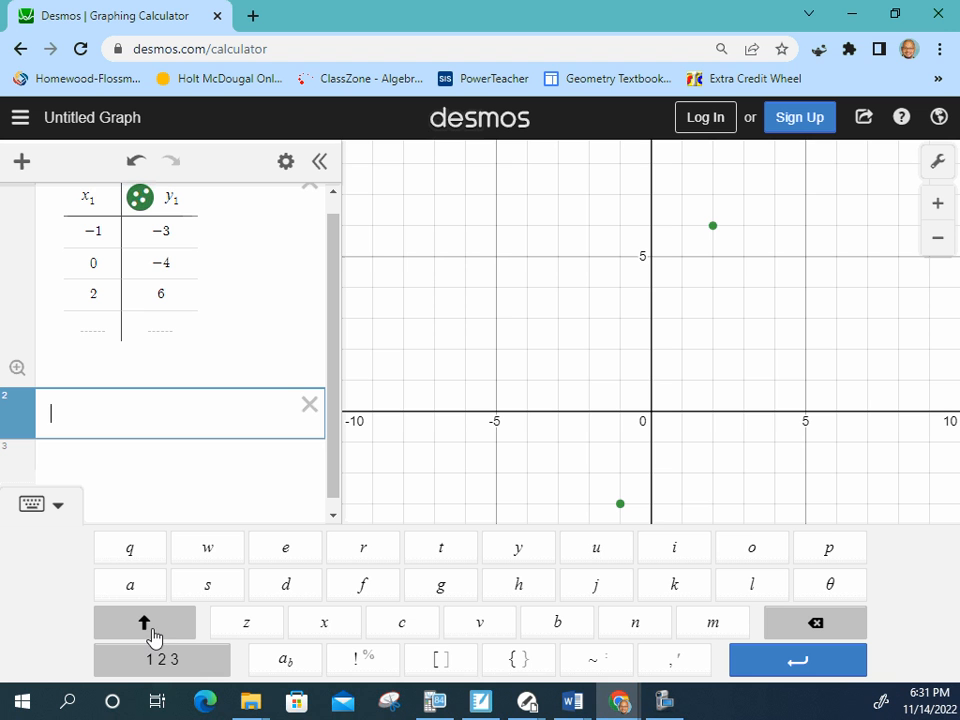
pyautogui.click(153, 636)
pyautogui.click(153, 636)
pyautogui.click(66, 513)
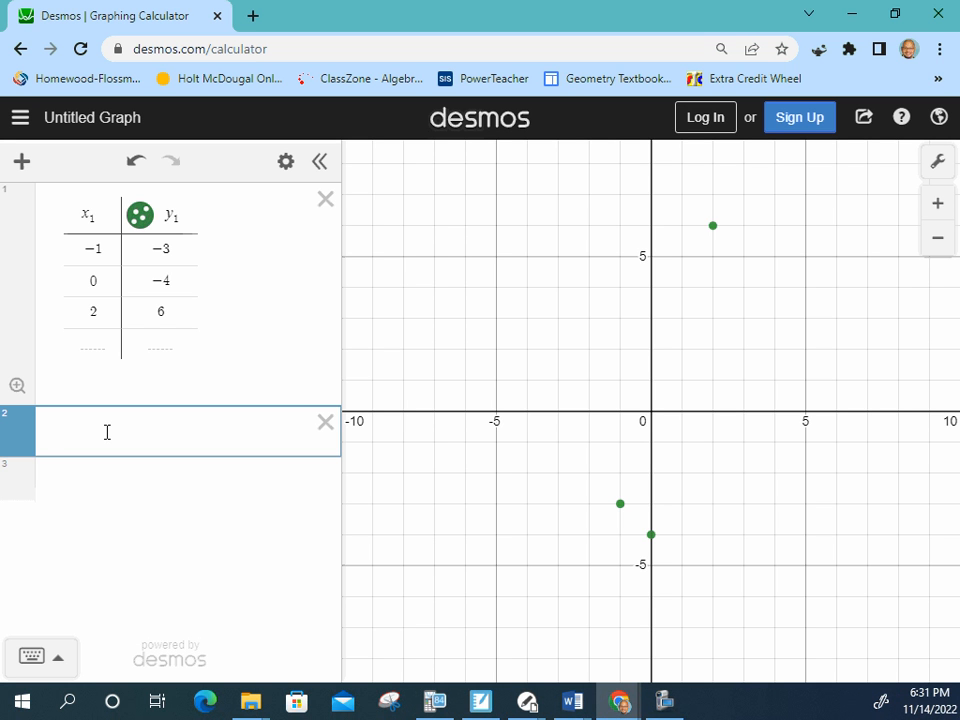
# Step: Enter the quadratic regression formula y₁ ~ ax₁² + bx₁ + c in the expression line below the table
pyautogui.write('y_')
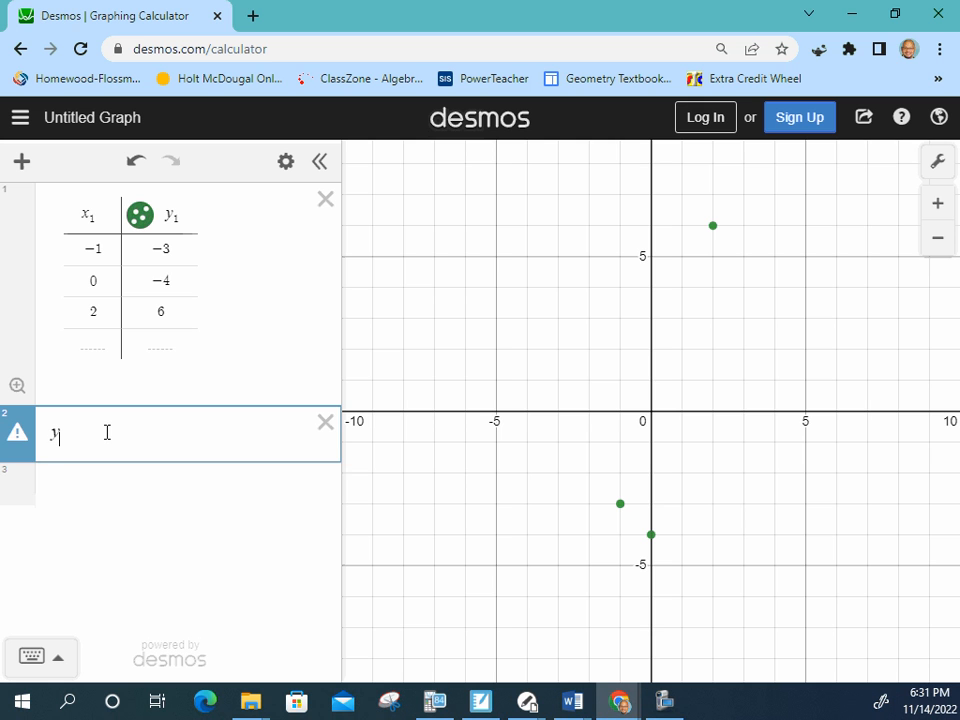
pyautogui.write('1')
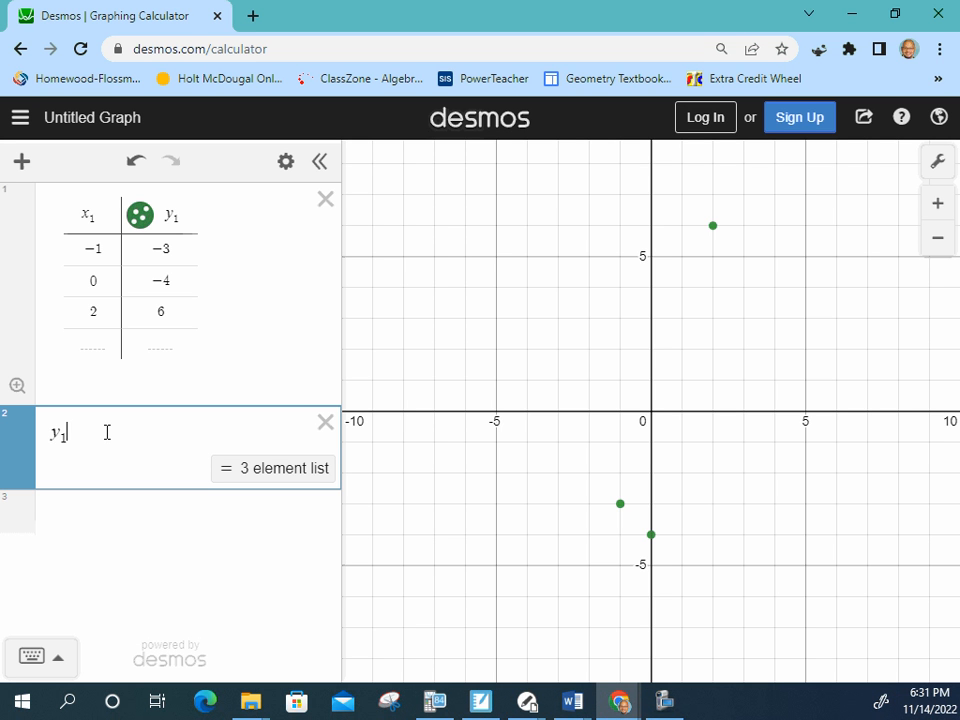
pyautogui.write('~')
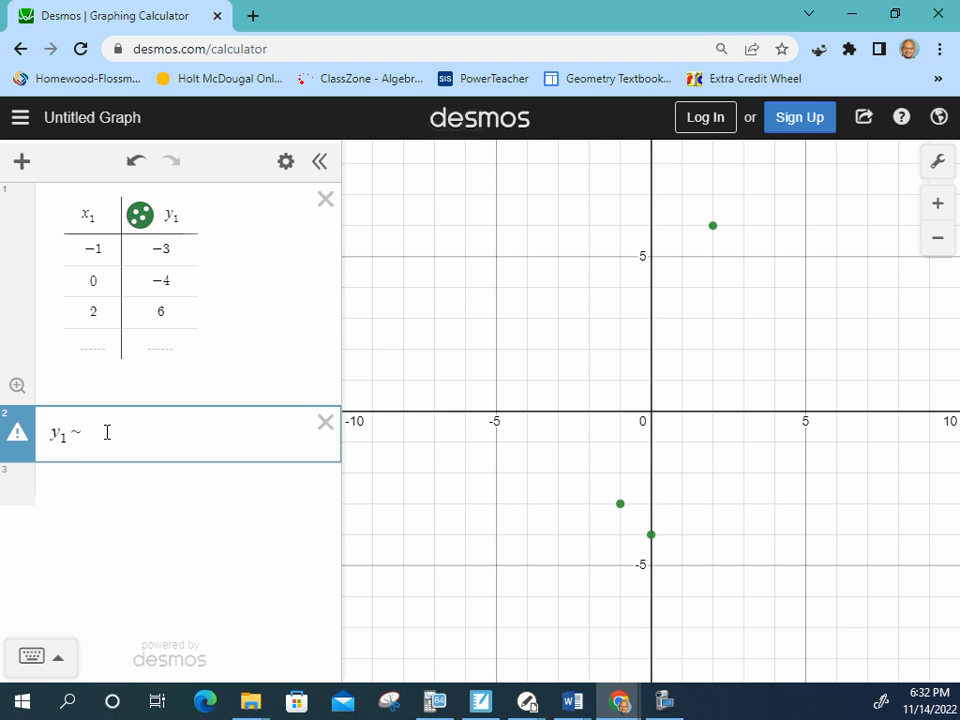
pyautogui.write('ax_1')
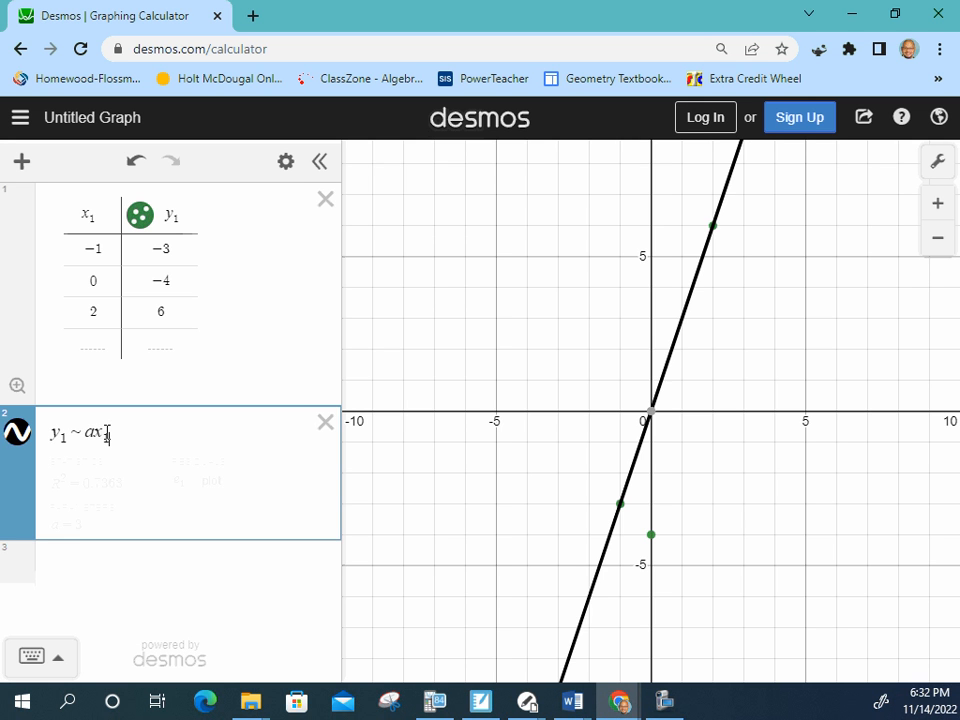
pyautogui.write('^2')
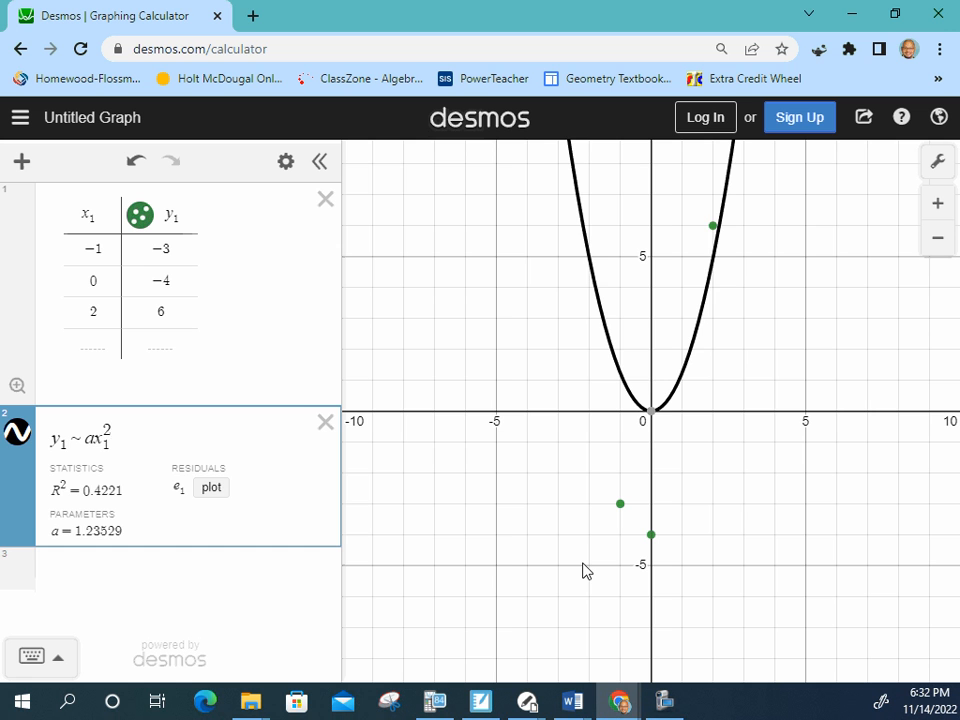
pyautogui.press('Right')
pyautogui.write('+')
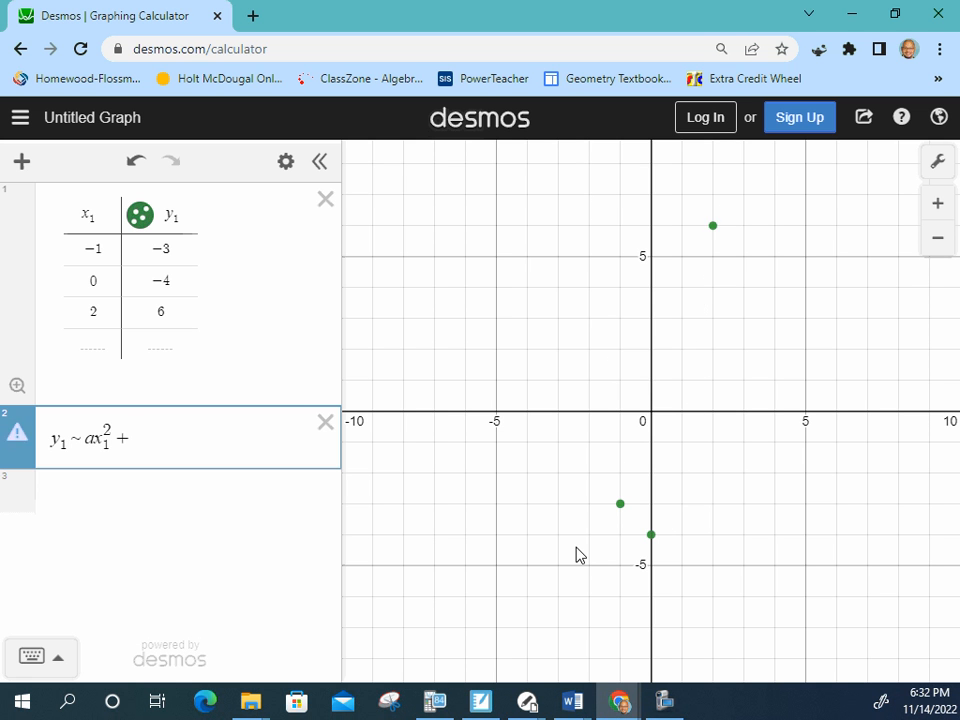
pyautogui.write('bx_1')
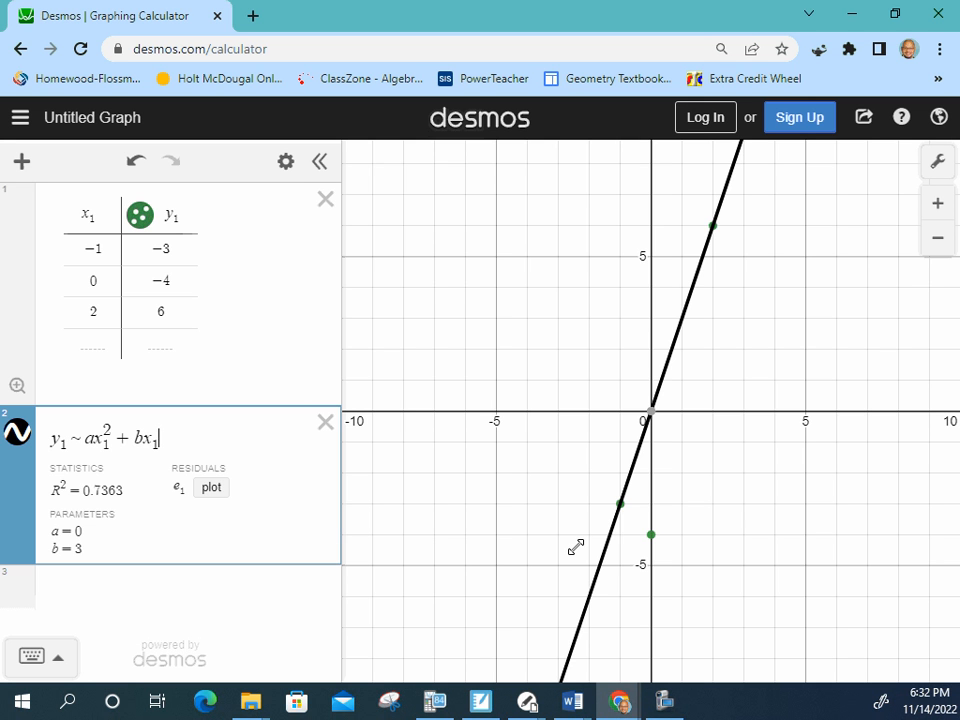
pyautogui.write('+c')
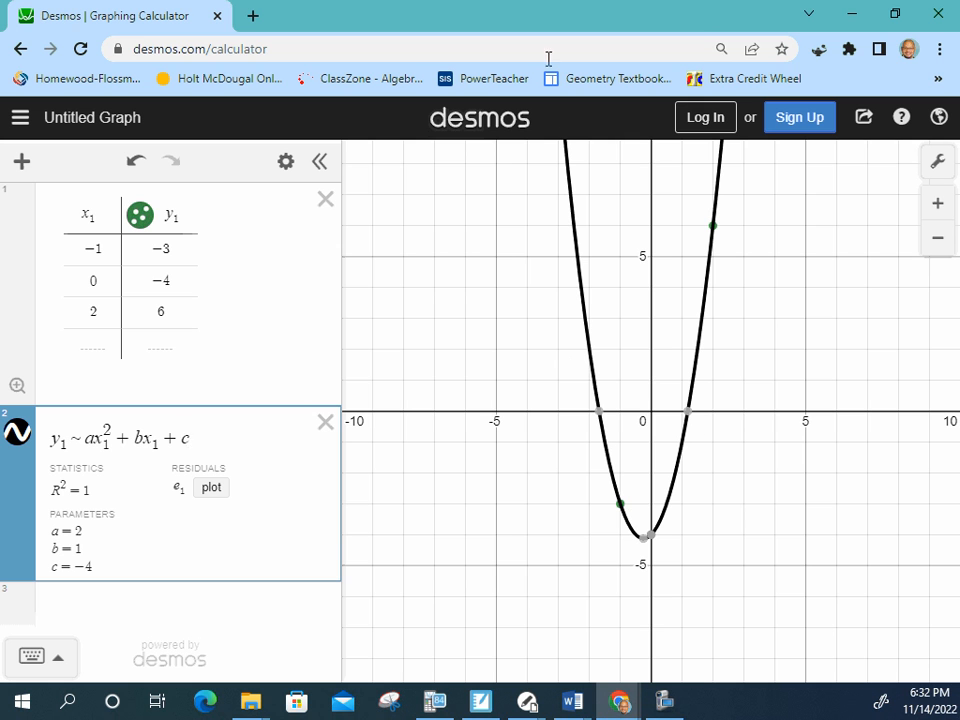
# Step: Switch to the Alg2CP Unit 4 Notes Packet in SMART Ink Document Viewer to check the Ex. 3 directions
pyautogui.moveTo(643, 540)
pyautogui.click(531, 704)
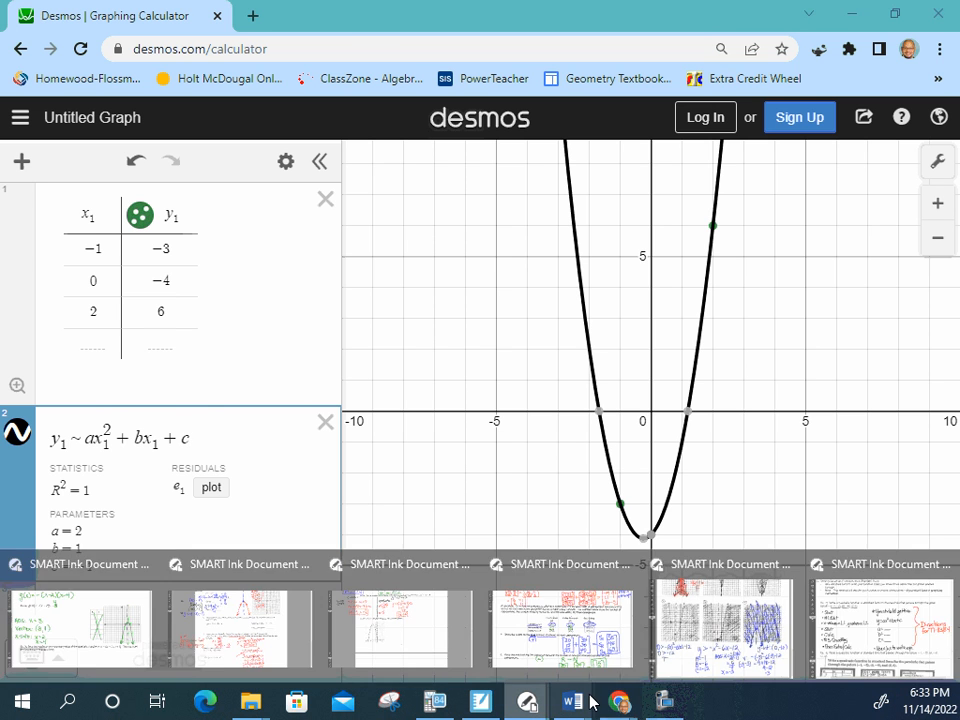
pyautogui.click(884, 628)
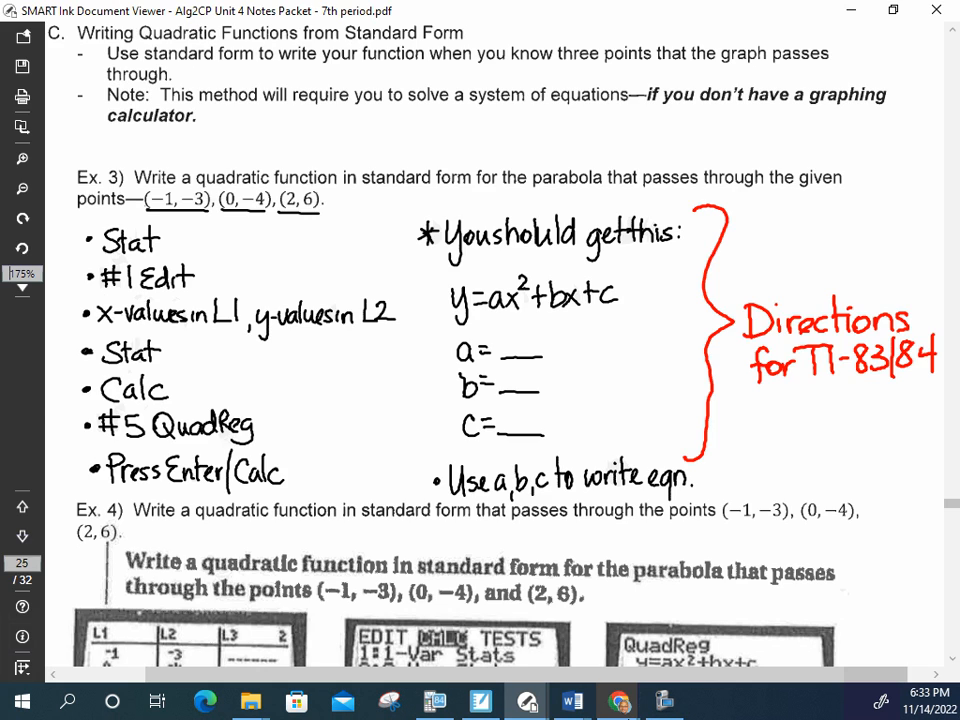
# Step: Return to Desmos in Chrome and highlight the whole regression formula to review it, clearing the selection when done
pyautogui.click(619, 702)
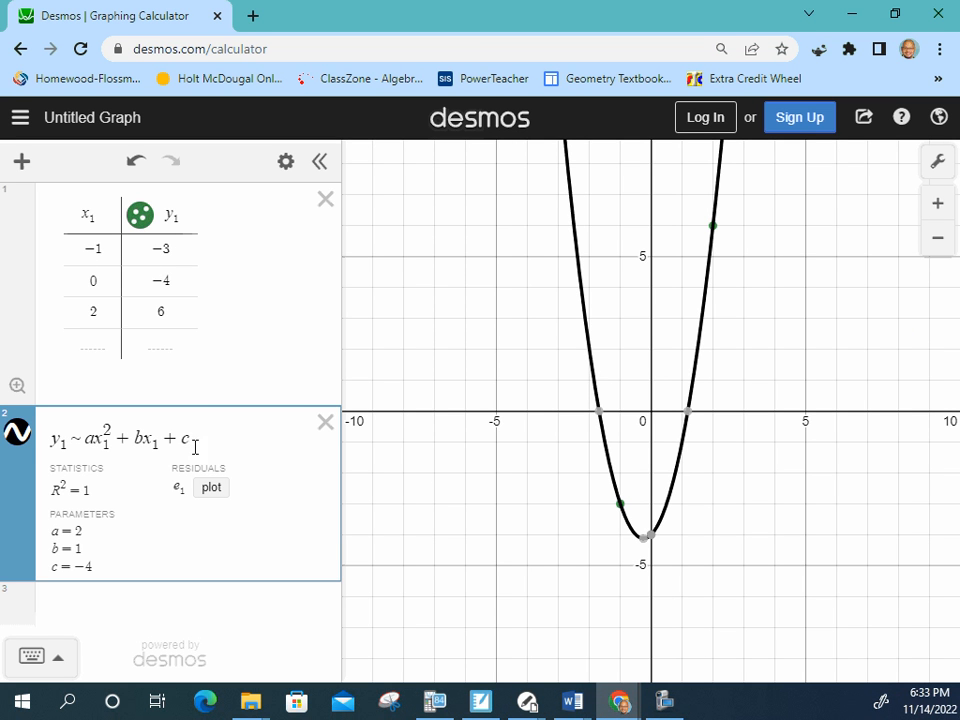
pyautogui.moveTo(215, 440); pyautogui.dragTo(43, 444)
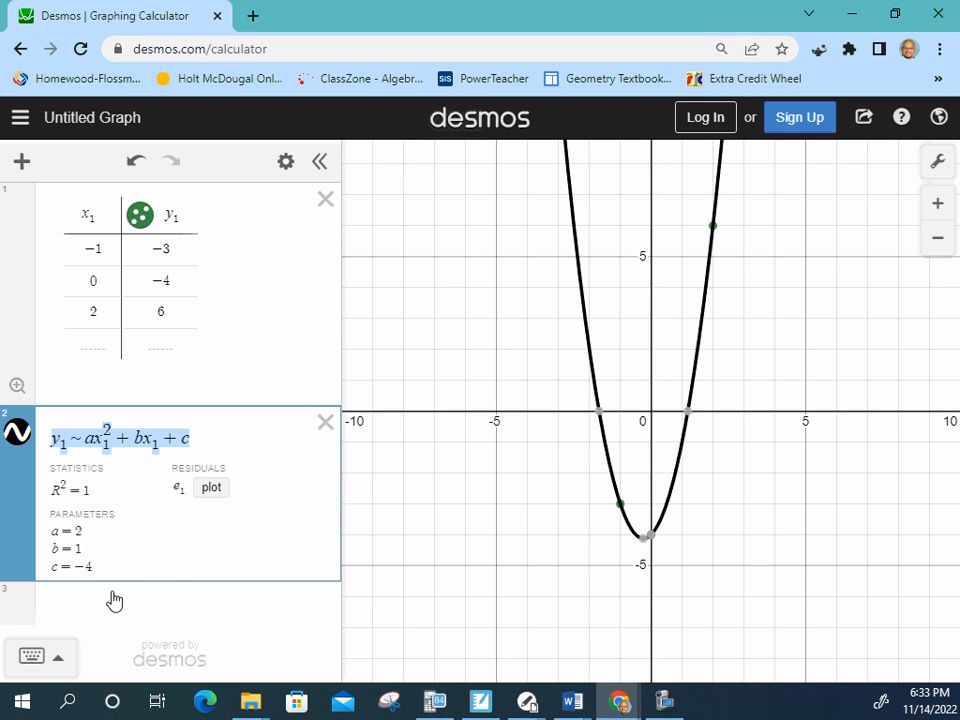
pyautogui.click(250, 440)
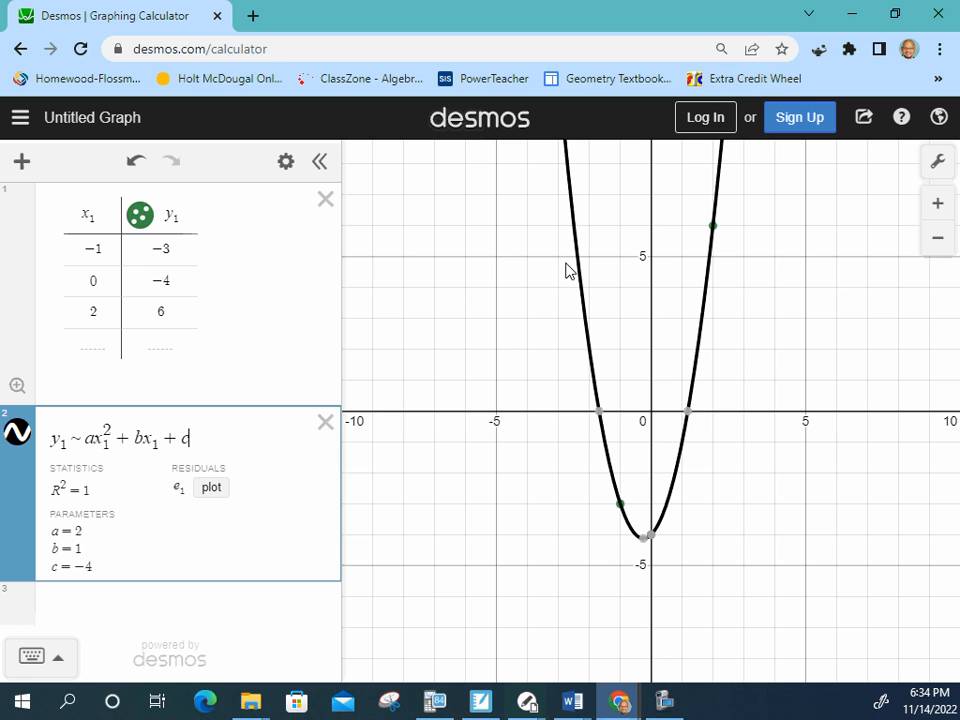
# Step: Switch to SMART Notebook and handwrite the equation x = (4+12)/2 as a stacked fraction in black ink
pyautogui.click(481, 703)
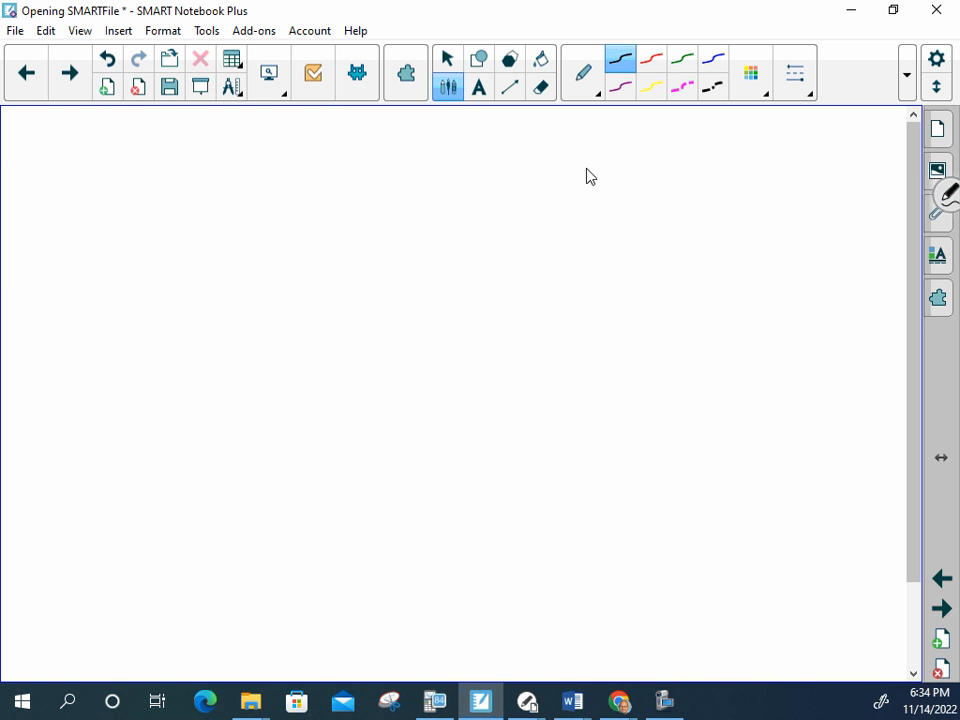
pyautogui.moveTo(354, 302)
pyautogui.mouseDown()
pyautogui.moveTo(331, 336)
pyautogui.moveTo(367, 339)
pyautogui.moveTo(404, 314)
pyautogui.mouseUp()
pyautogui.moveTo(381, 325); pyautogui.dragTo(408, 323)
pyautogui.moveTo(441, 265)
pyautogui.mouseDown()
pyautogui.moveTo(438, 285)
pyautogui.moveTo(466, 288)
pyautogui.mouseUp()
pyautogui.moveTo(462, 263); pyautogui.dragTo(462, 313)
pyautogui.moveTo(490, 270)
pyautogui.mouseDown()
pyautogui.moveTo(490, 304)
pyautogui.moveTo(506, 288)
pyautogui.mouseUp()
pyautogui.moveTo(515, 266); pyautogui.dragTo(516, 312)
pyautogui.moveTo(530, 280); pyautogui.dragTo(550, 302)
pyautogui.moveTo(442, 325); pyautogui.dragTo(562, 321)
pyautogui.moveTo(485, 343); pyautogui.dragTo(519, 367)
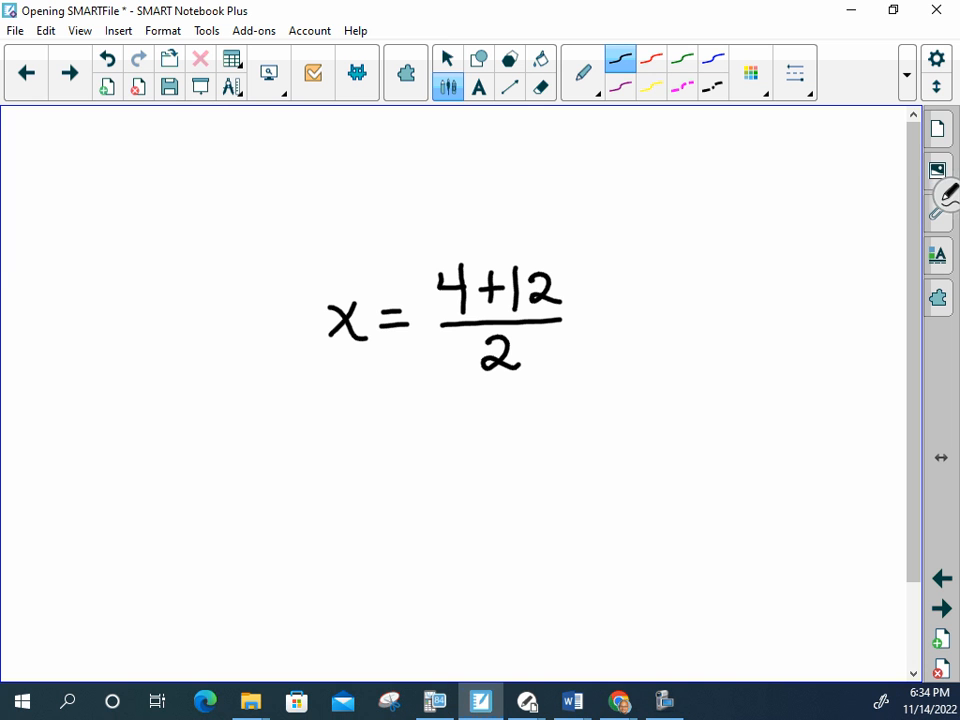
# Step: Draw a black box around the handwritten equation and a red circle around the fraction (4+12)/2
pyautogui.moveTo(553, 251)
pyautogui.mouseDown()
pyautogui.moveTo(364, 251)
pyautogui.moveTo(322, 401)
pyautogui.moveTo(609, 336)
pyautogui.moveTo(497, 248)
pyautogui.mouseUp()
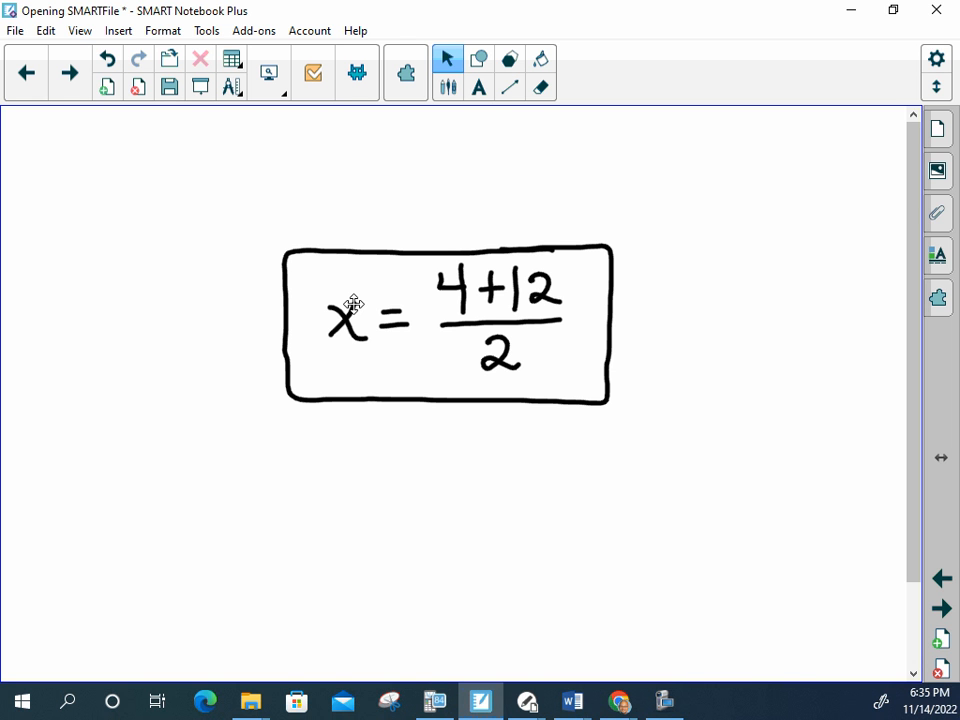
pyautogui.moveTo(540, 247)
pyautogui.mouseDown()
pyautogui.moveTo(505, 248)
pyautogui.moveTo(515, 404)
pyautogui.moveTo(570, 252)
pyautogui.moveTo(490, 248)
pyautogui.mouseUp()
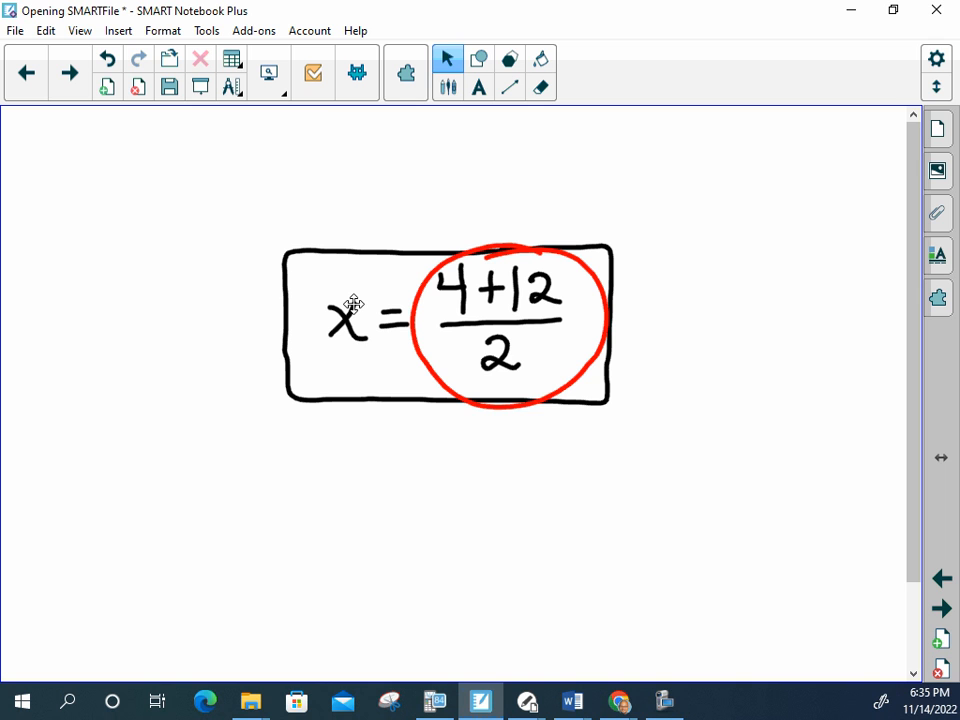
pyautogui.click(663, 703)
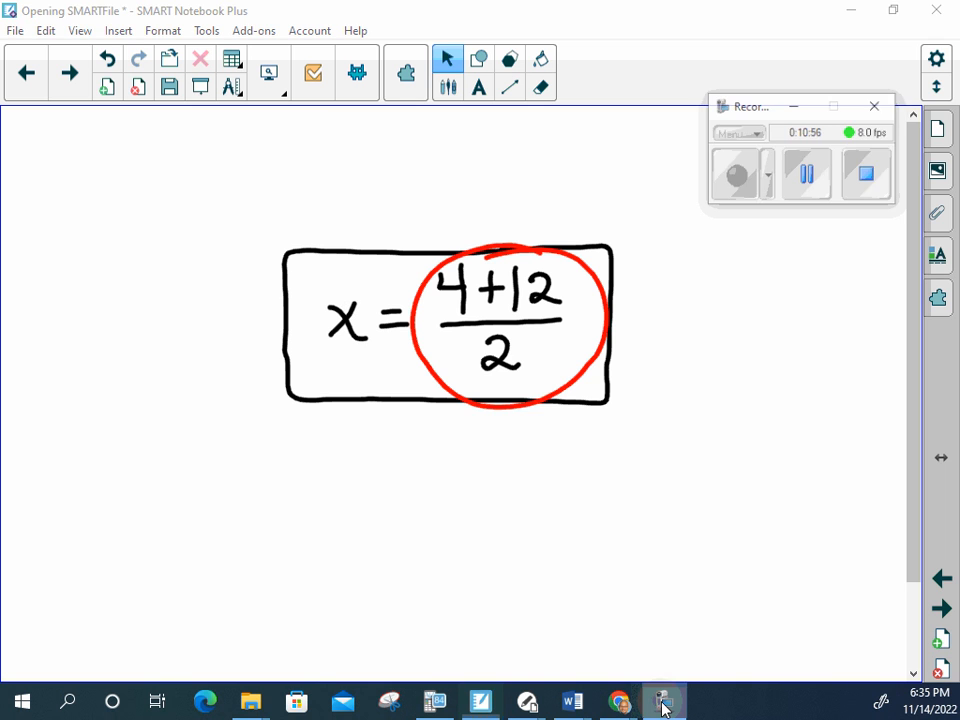